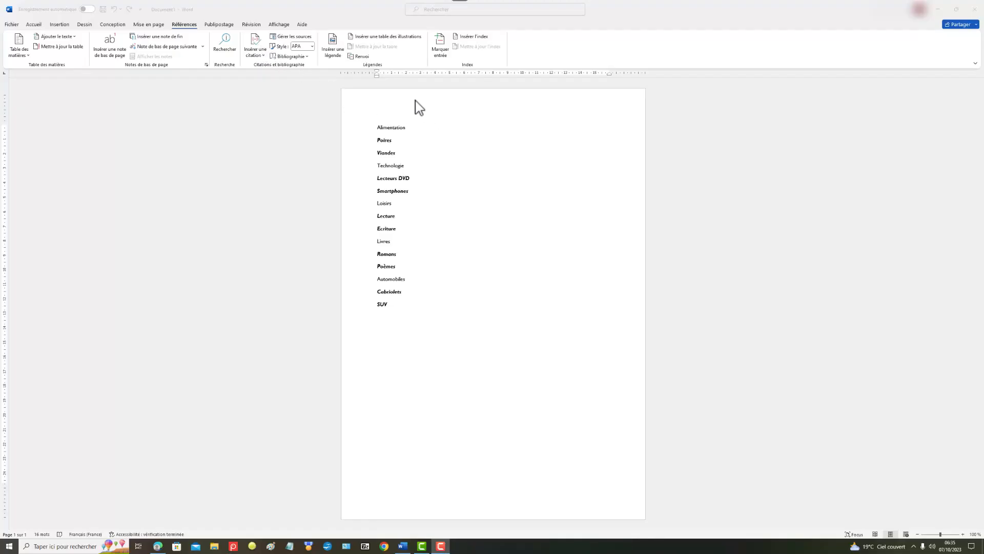
Step: Set the font of the whole list, from Alimentation to SUV, to Arial
{"action": "left_click", "coordinate": [402, 308]}
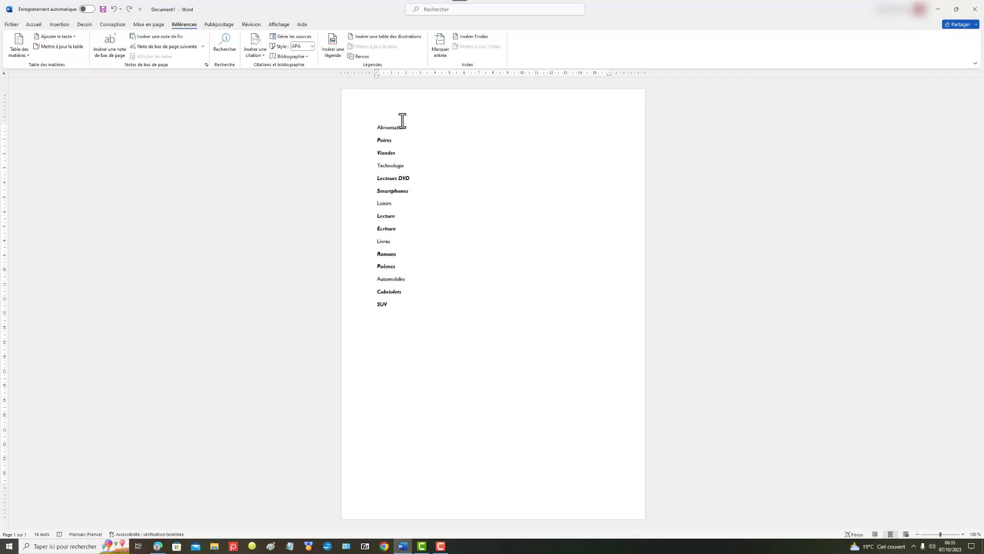
{"action": "left_click_drag", "start_coordinate": [375, 125], "coordinate": [405, 309]}
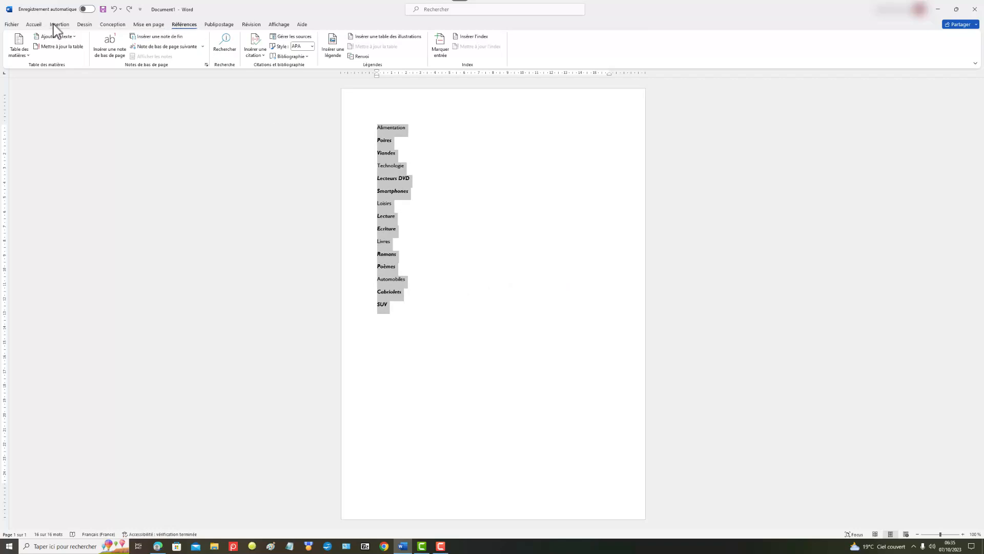
{"action": "left_click", "coordinate": [31, 26]}
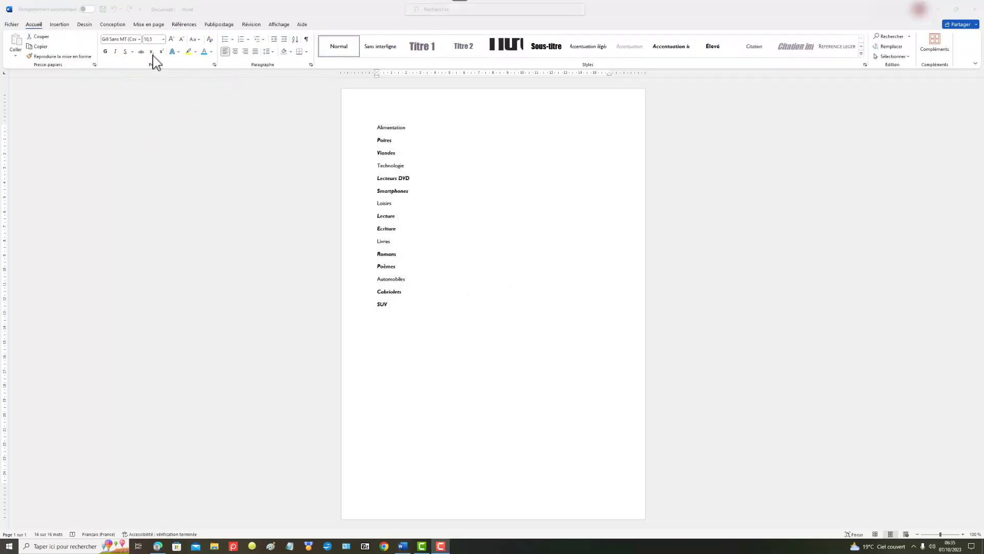
{"action": "left_click", "coordinate": [140, 42]}
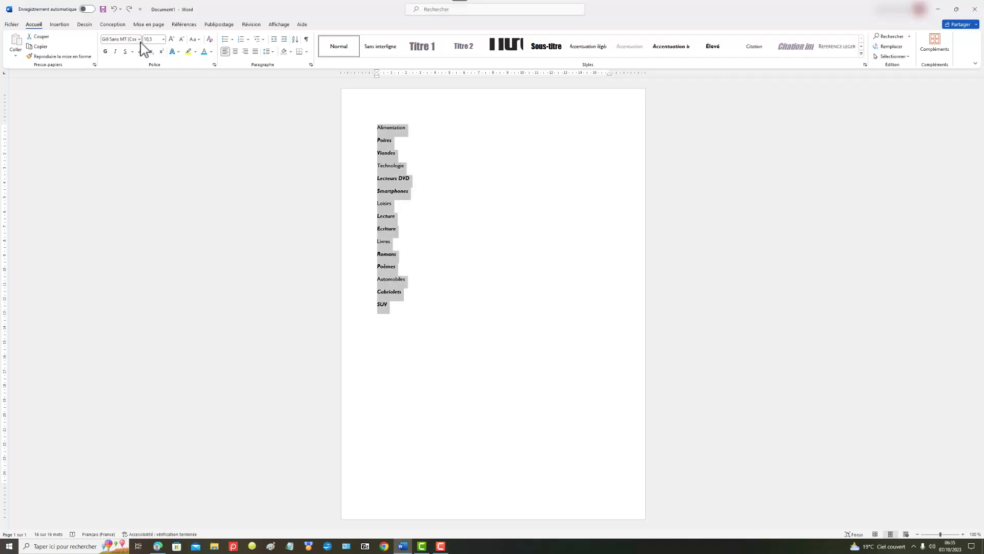
{"action": "left_click", "coordinate": [139, 39]}
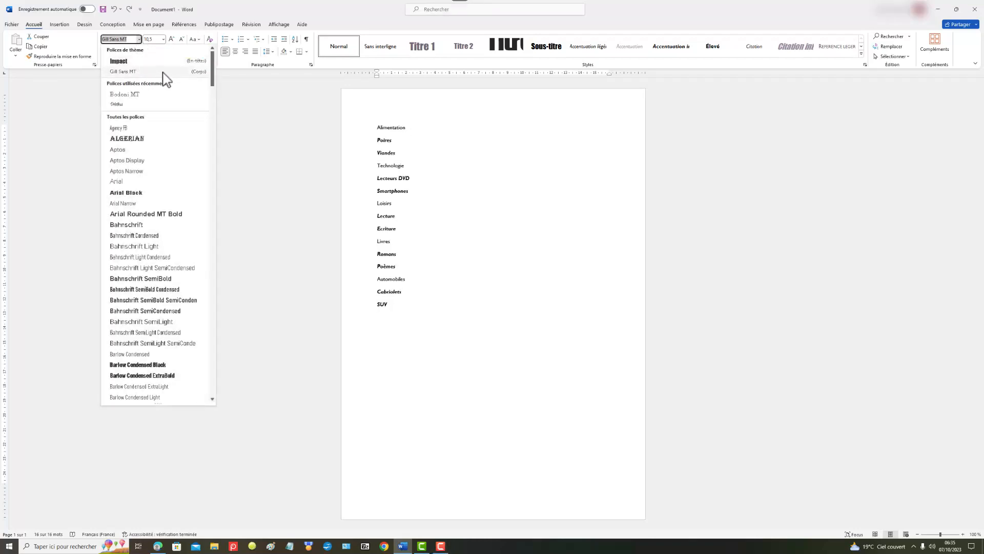
{"action": "left_click", "coordinate": [118, 182]}
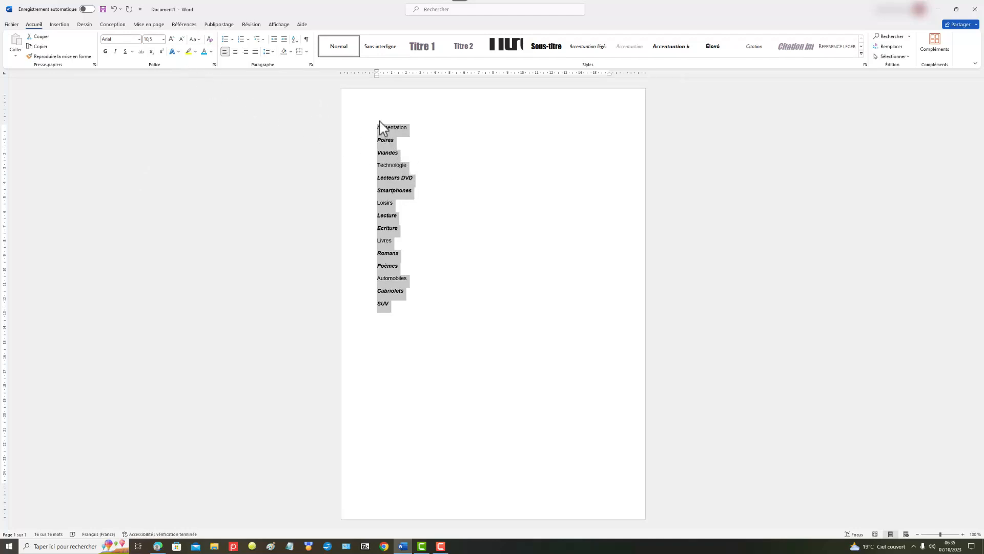
Step: Copy the formatting of the Alimentation line onto all the lines from Poires to SUV
{"action": "left_click", "coordinate": [396, 129]}
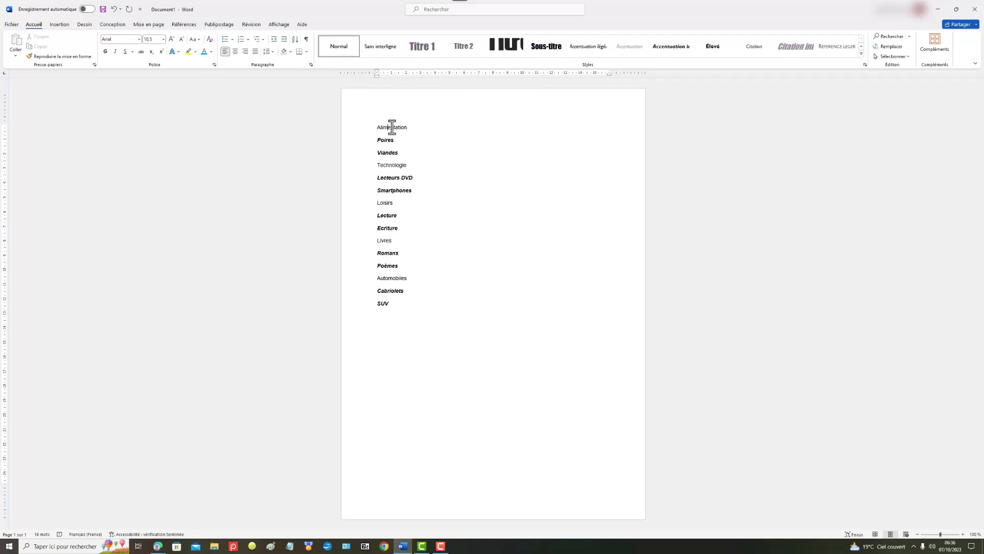
{"action": "left_click", "coordinate": [69, 58]}
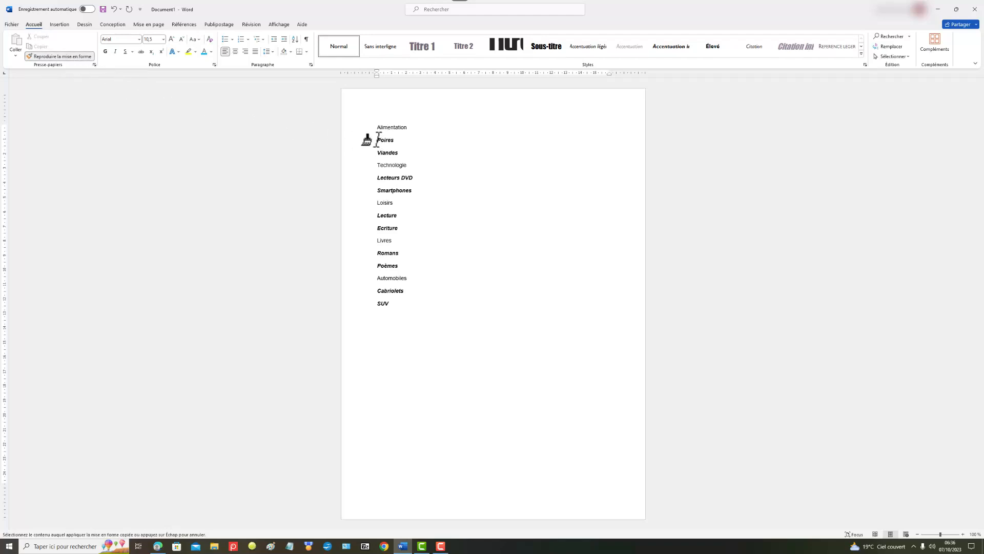
{"action": "left_click_drag", "start_coordinate": [376, 139], "coordinate": [398, 306]}
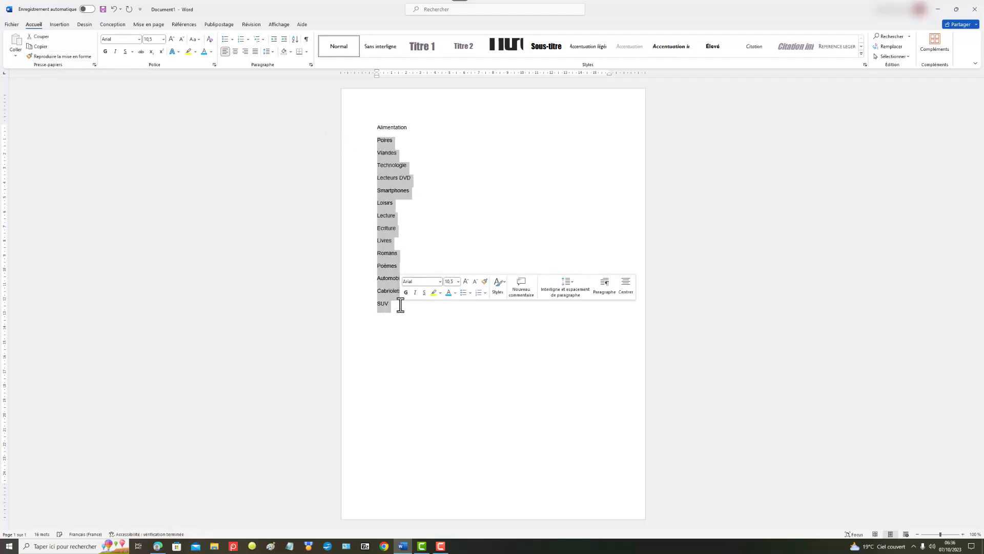
{"action": "left_click", "coordinate": [484, 166]}
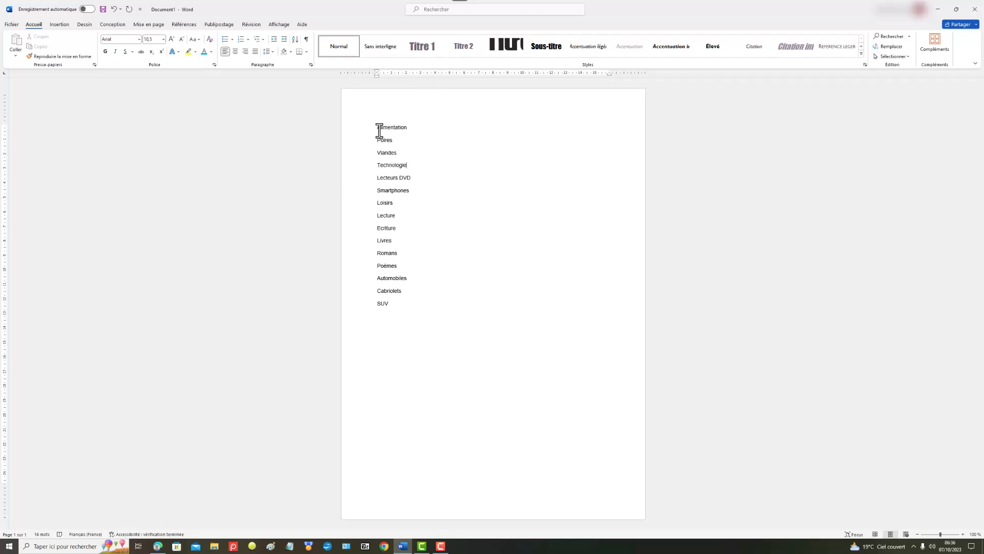
Step: Colour the two sub-items under each category, from Poires and Viandes to Cabriolets and SUV, in a blue theme colour
{"action": "left_click_drag", "start_coordinate": [377, 127], "coordinate": [414, 127]}
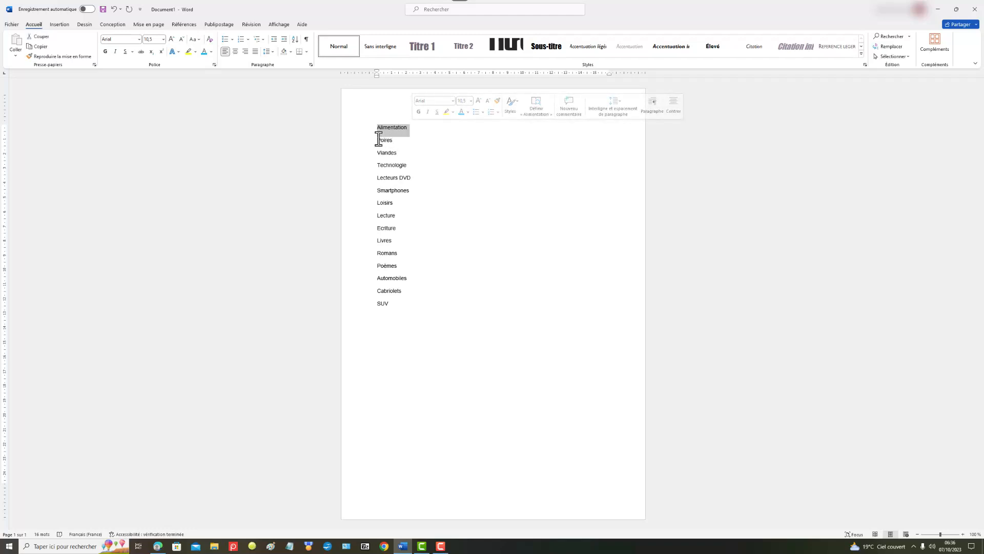
{"action": "left_click", "coordinate": [423, 151]}
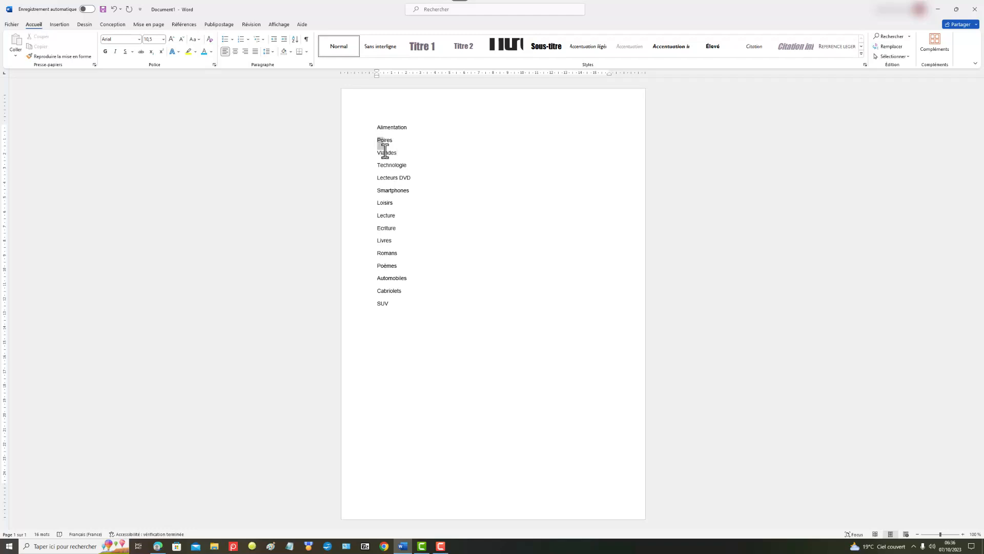
{"action": "left_click_drag", "start_coordinate": [385, 152], "coordinate": [393, 152]}
{"action": "left_click_drag", "start_coordinate": [395, 152], "coordinate": [395, 152]}
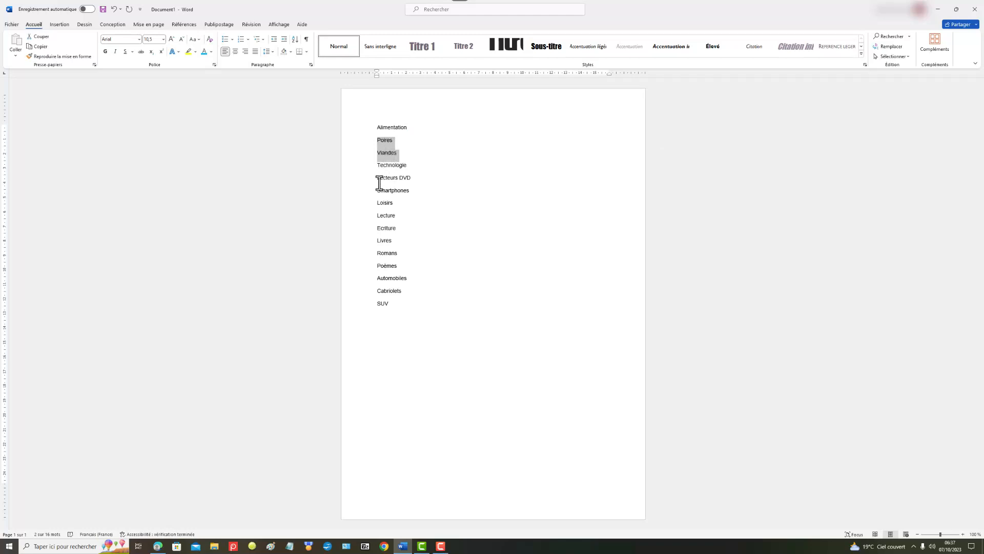
{"action": "left_click_drag", "start_coordinate": [378, 178], "coordinate": [395, 304]}
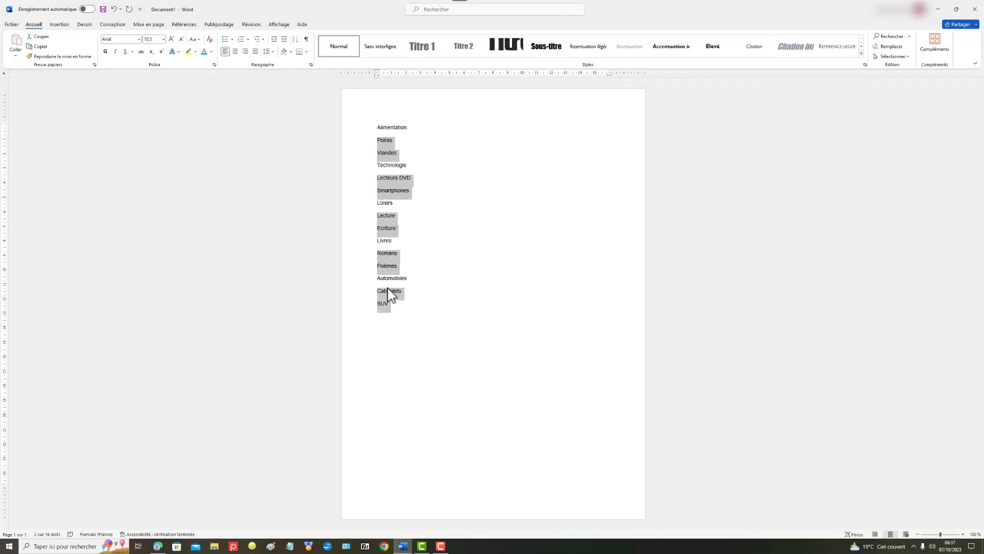
{"action": "left_click", "coordinate": [212, 52]}
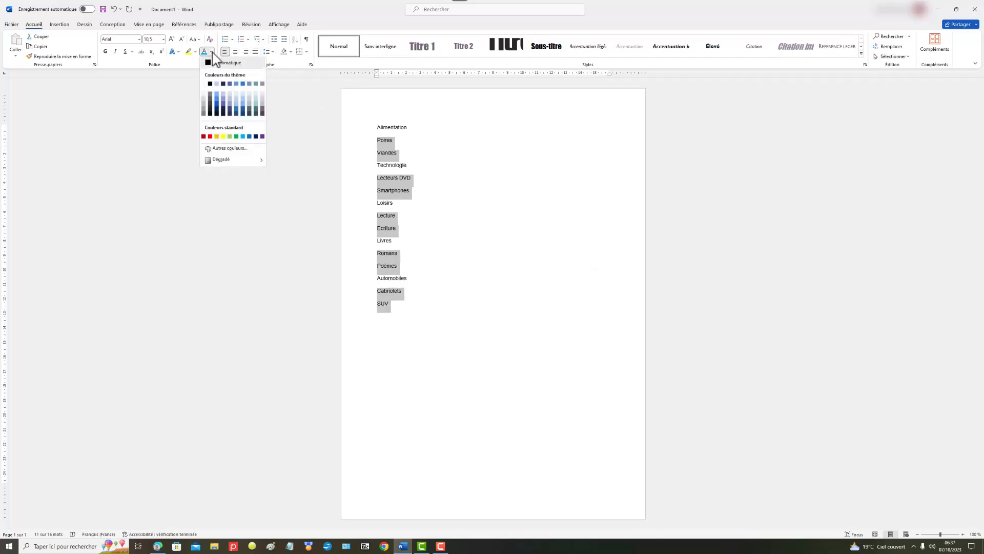
{"action": "left_click", "coordinate": [218, 104]}
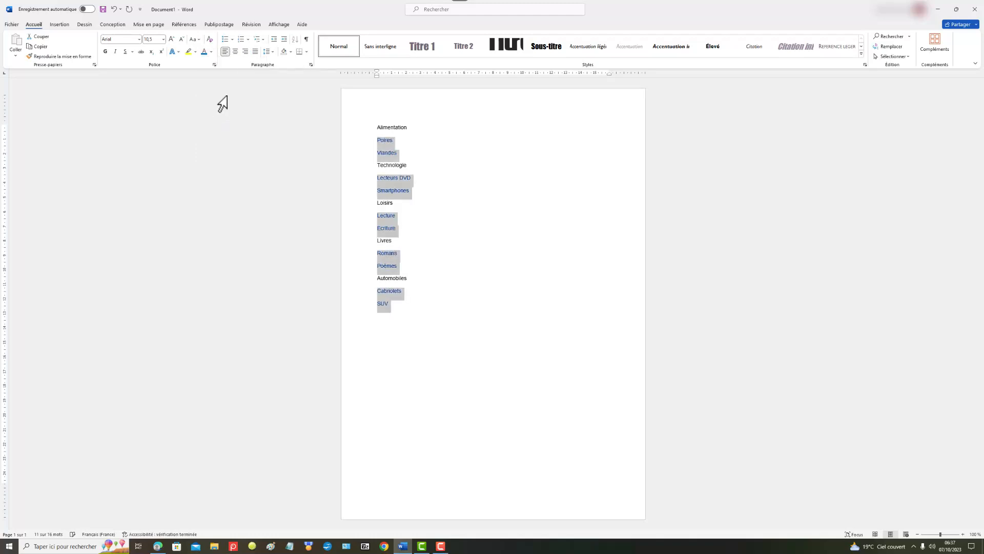
{"action": "left_click", "coordinate": [465, 135]}
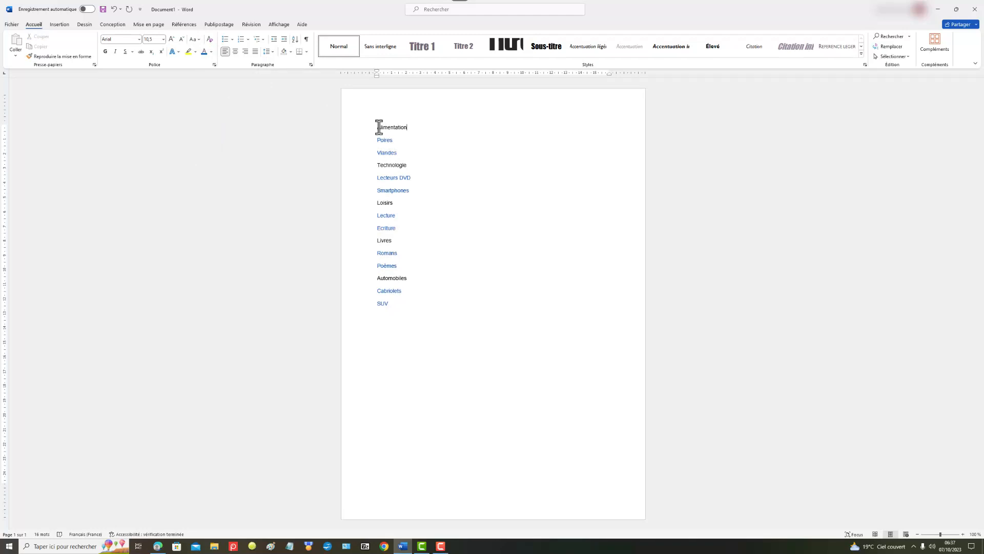
Step: Make the five category headings Alimentation, Technologie, Loisirs, Livres and Automobiles bold, italic and centred
{"action": "left_click_drag", "start_coordinate": [377, 128], "coordinate": [408, 128]}
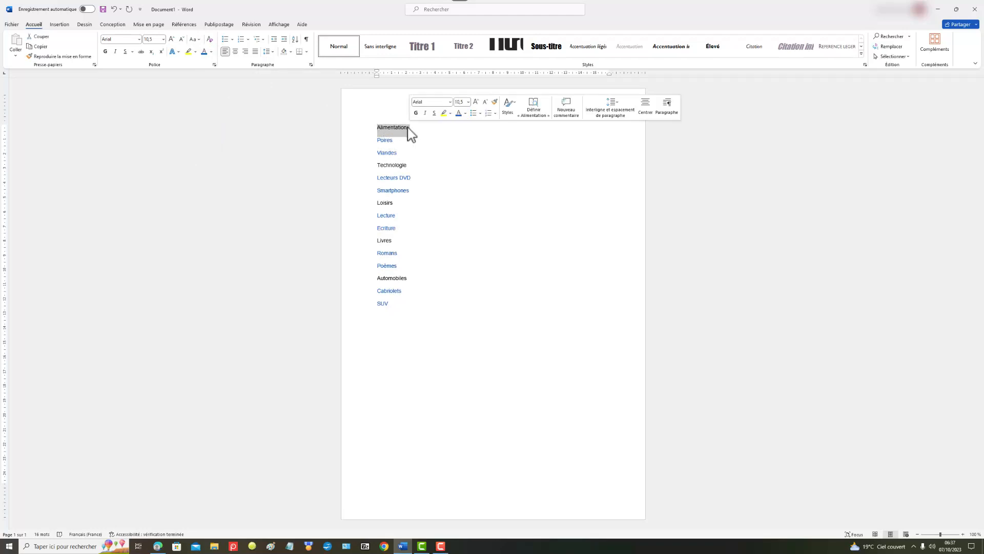
{"action": "left_click", "coordinate": [382, 127]}
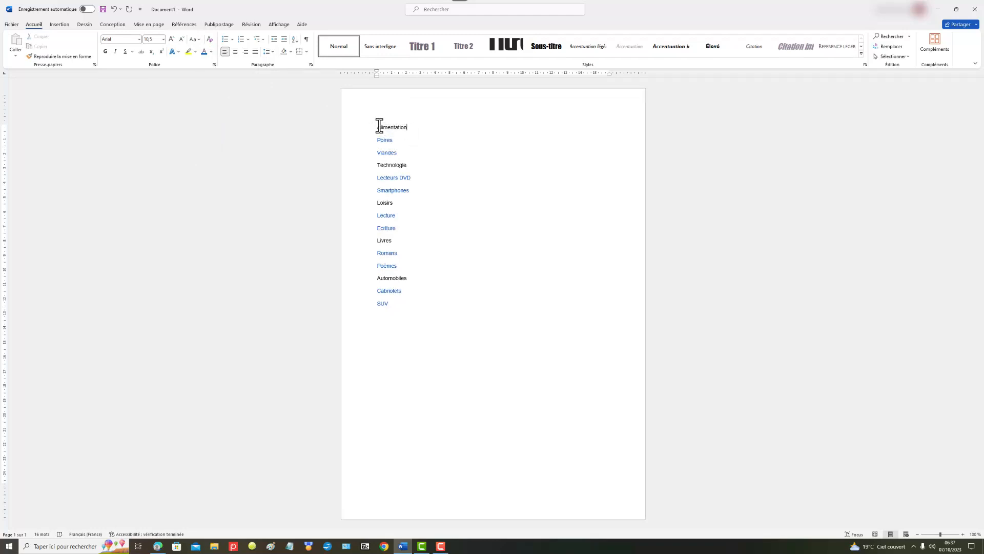
{"action": "left_click_drag", "start_coordinate": [377, 128], "coordinate": [408, 130]}
{"action": "left_click", "coordinate": [409, 129]}
{"action": "double_click", "coordinate": [396, 127]}
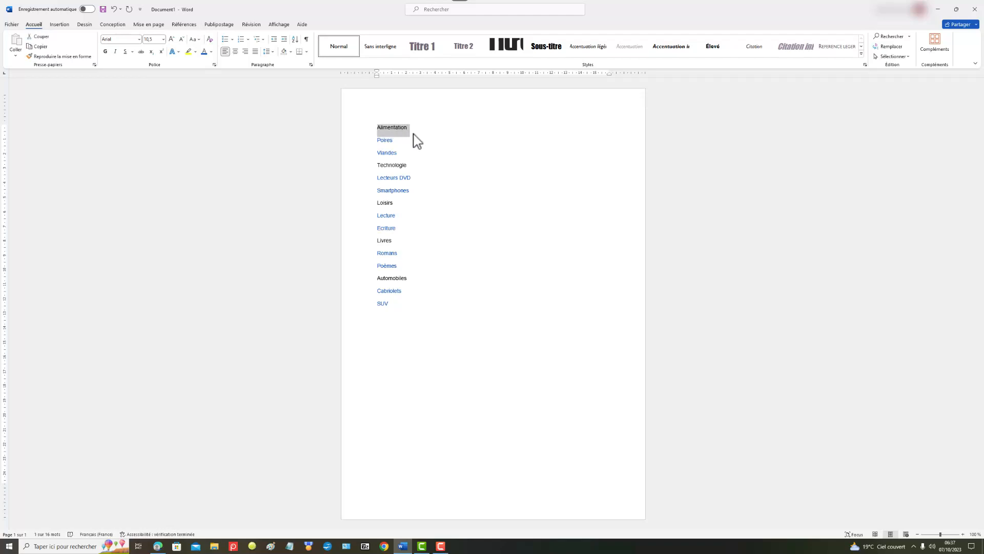
{"action": "double_click", "coordinate": [382, 167], "text": "ctrl"}
{"action": "double_click", "coordinate": [387, 205], "text": "ctrl"}
{"action": "double_click", "coordinate": [385, 241], "text": "ctrl"}
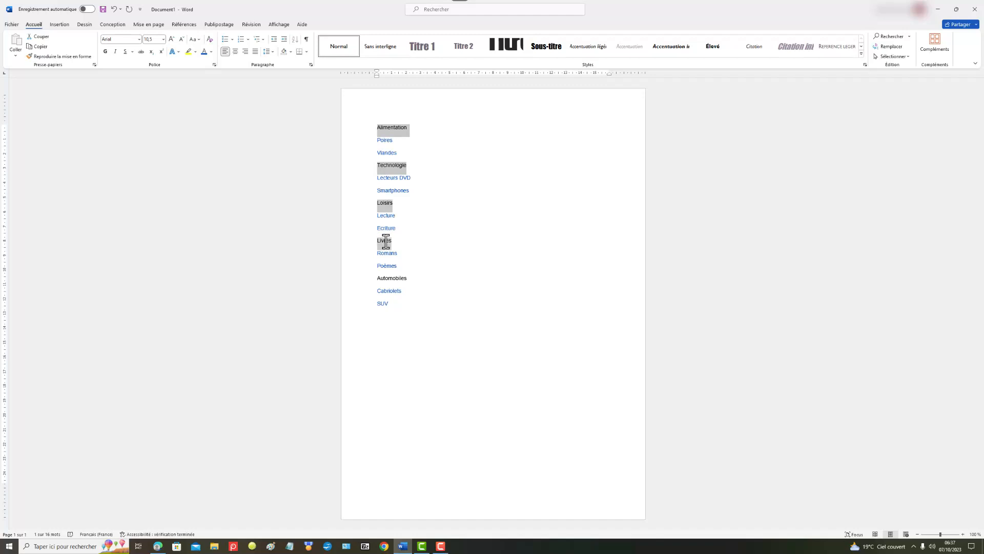
{"action": "double_click", "coordinate": [391, 278], "text": "ctrl"}
{"action": "left_click", "coordinate": [105, 51]}
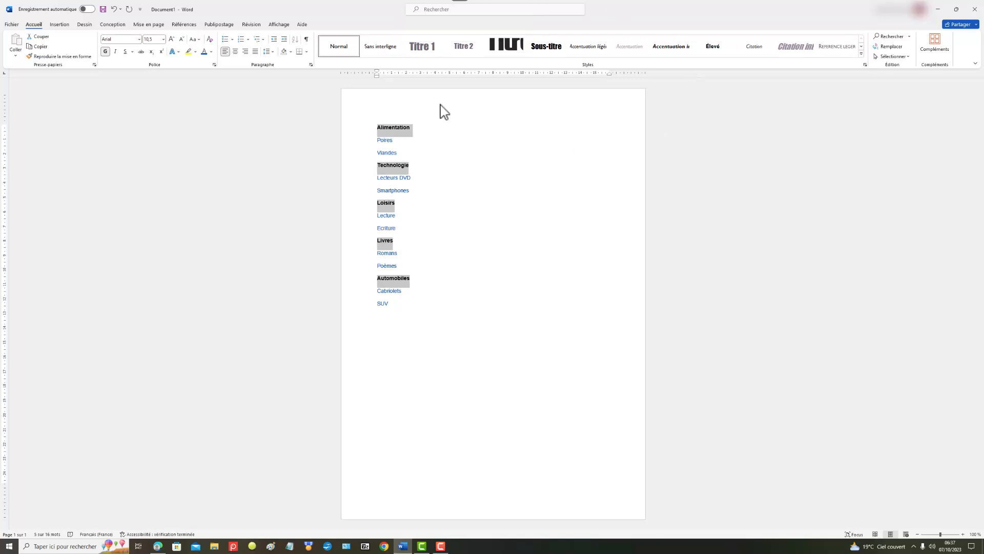
{"action": "left_click", "coordinate": [116, 52]}
{"action": "left_click", "coordinate": [238, 53]}
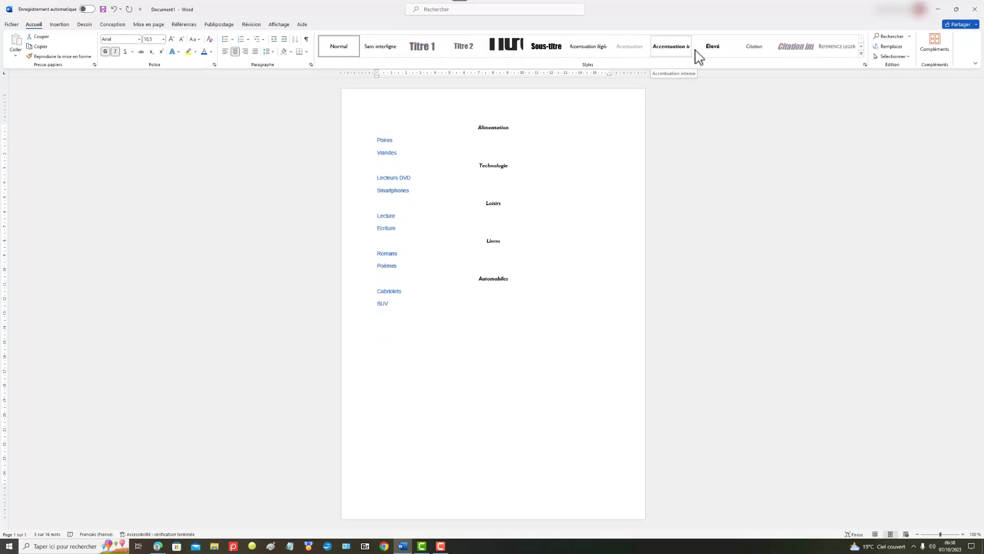
Step: Browse the available styles for the selected headings and open Appliquer les styles, placing it beside the page
{"action": "left_click", "coordinate": [862, 47]}
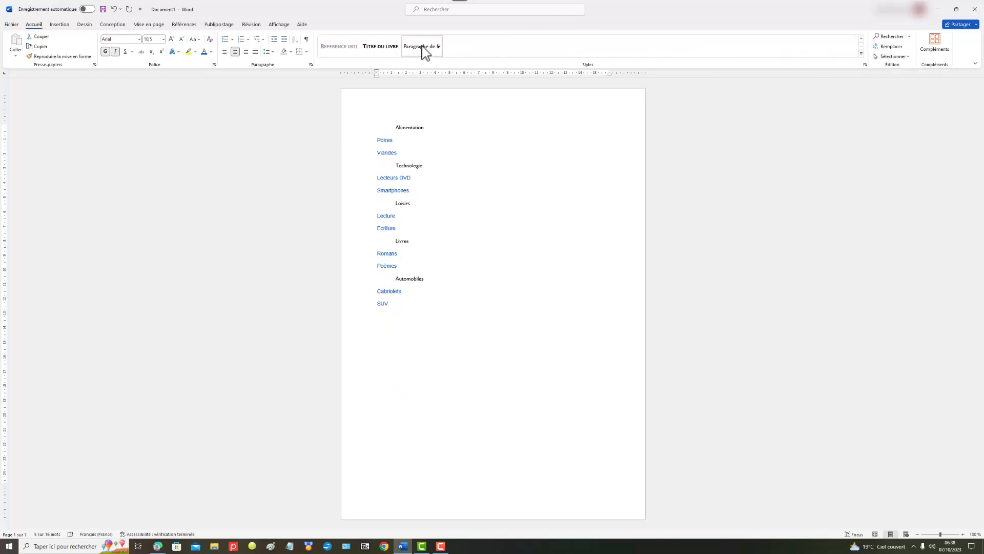
{"action": "left_click", "coordinate": [861, 55]}
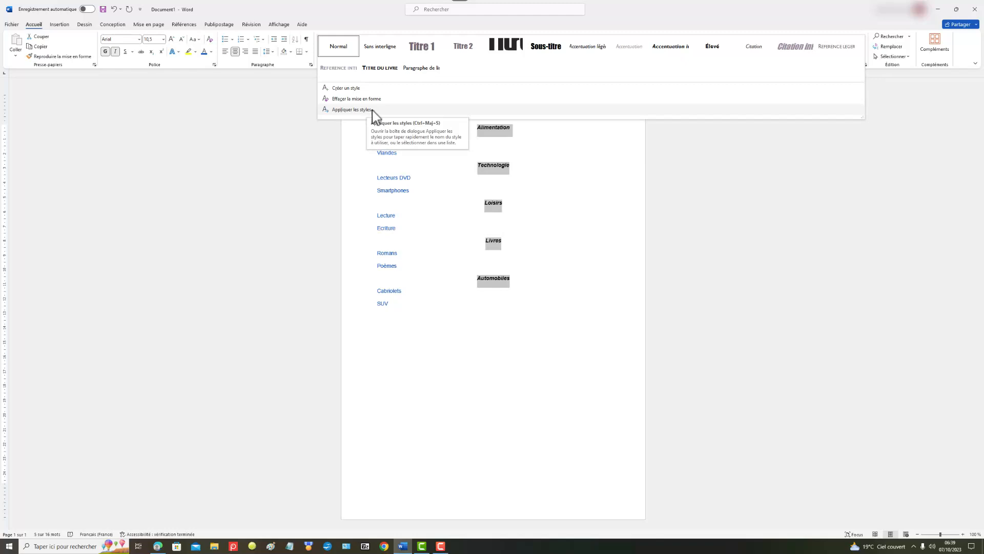
{"action": "left_click", "coordinate": [372, 110]}
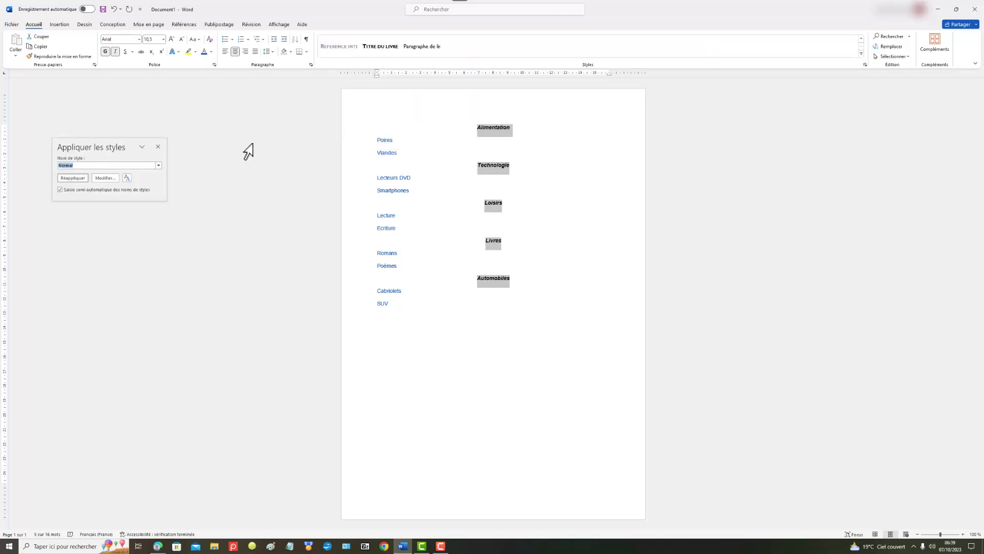
{"action": "left_click_drag", "start_coordinate": [101, 140], "coordinate": [193, 88]}
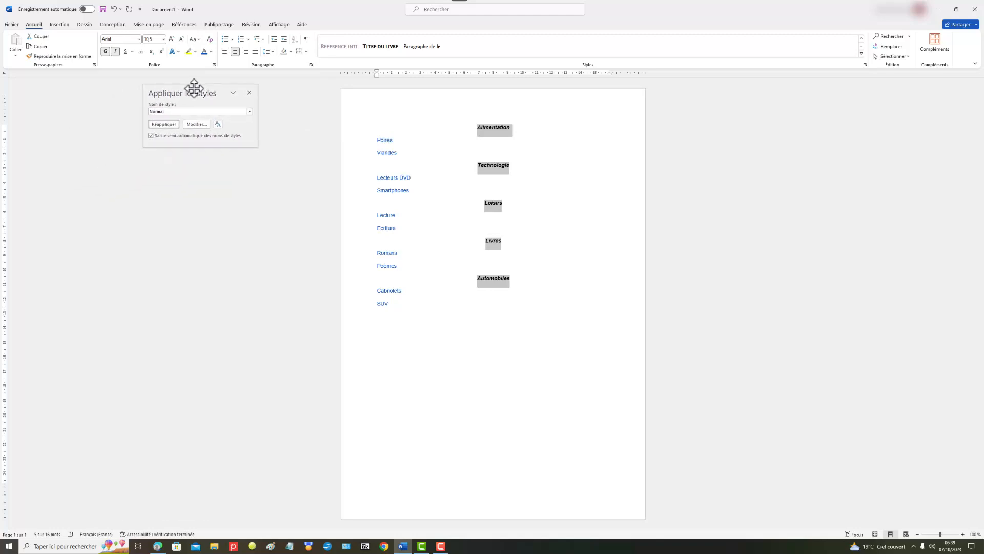
Step: Apply the Titre 1 style to the five category headings and look through the other listed styles
{"action": "left_click", "coordinate": [250, 111]}
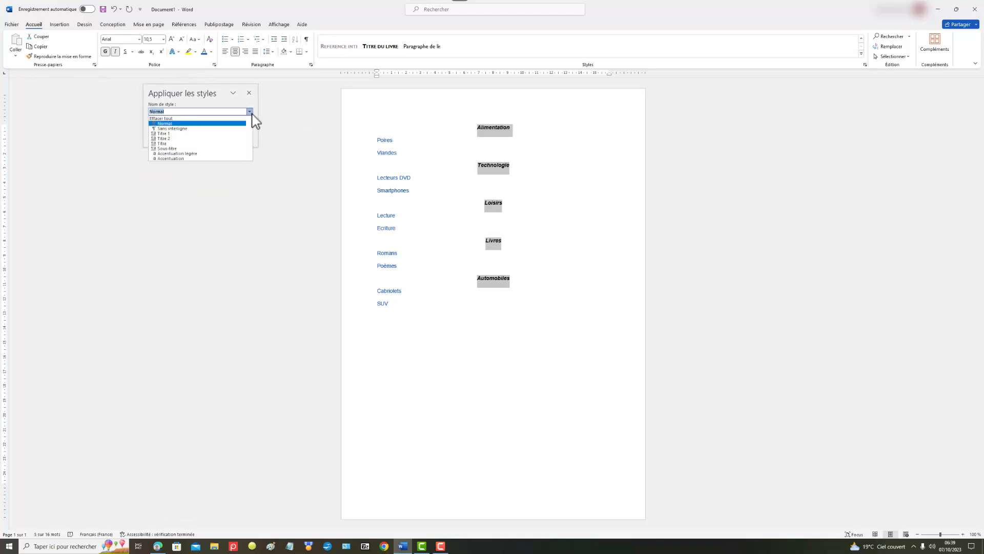
{"action": "left_click", "coordinate": [189, 134]}
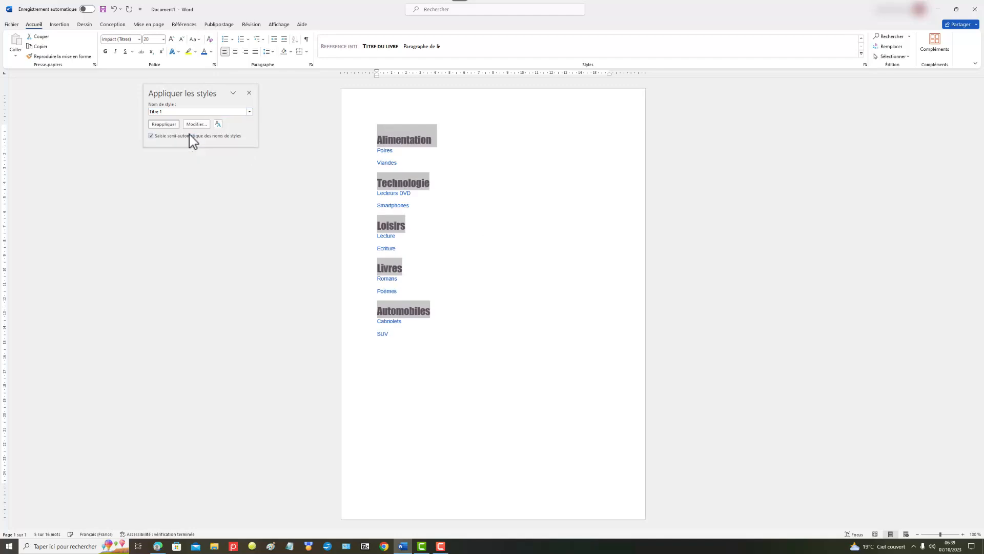
{"action": "left_click", "coordinate": [249, 112]}
{"action": "scroll", "coordinate": [210, 142], "scroll_direction": "down", "scroll_amount": 15}
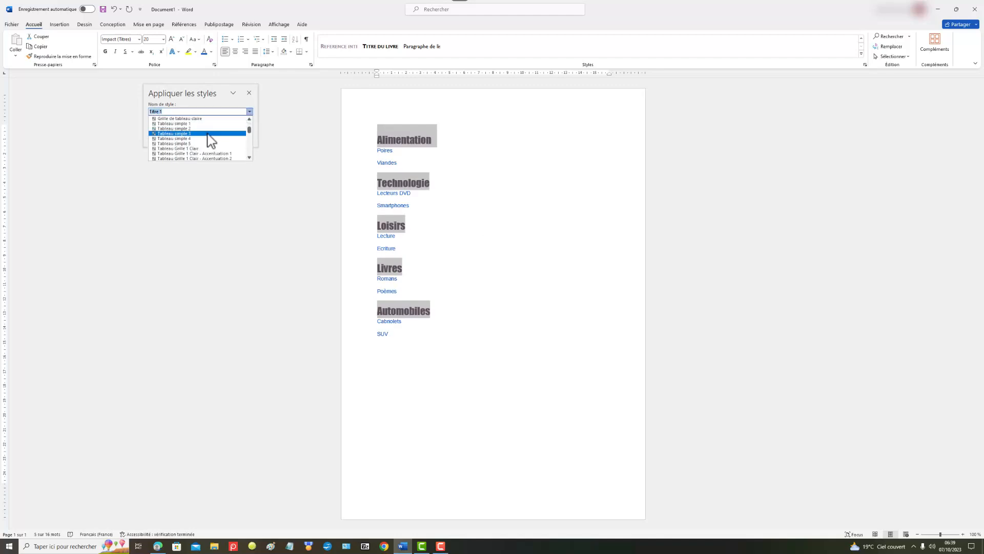
{"action": "scroll", "coordinate": [210, 138], "scroll_direction": "down", "scroll_amount": 3}
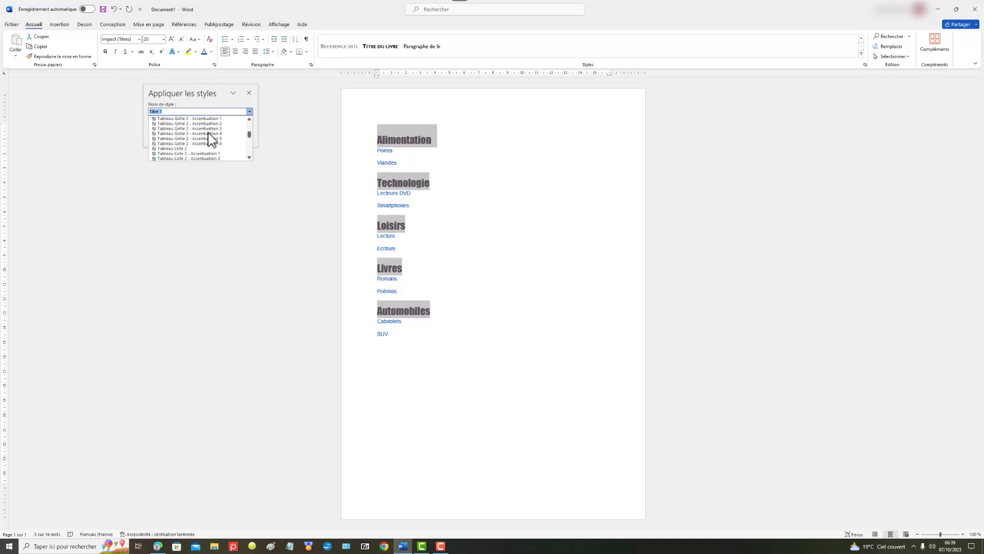
{"action": "key", "text": "Return"}
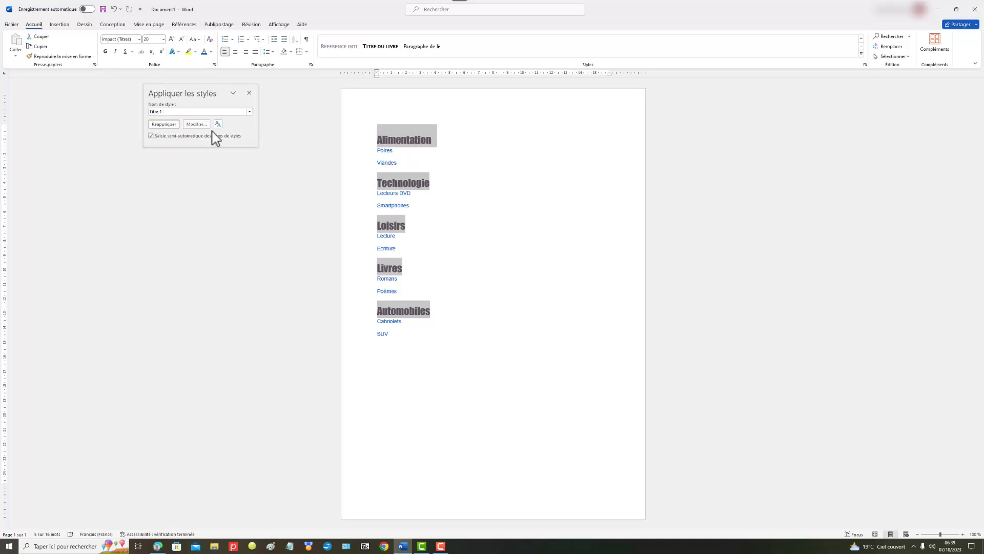
Step: Apply the Citation style to the five selected category headings
{"action": "left_click", "coordinate": [250, 111]}
{"action": "scroll", "coordinate": [214, 140], "scroll_direction": "down", "scroll_amount": 3}
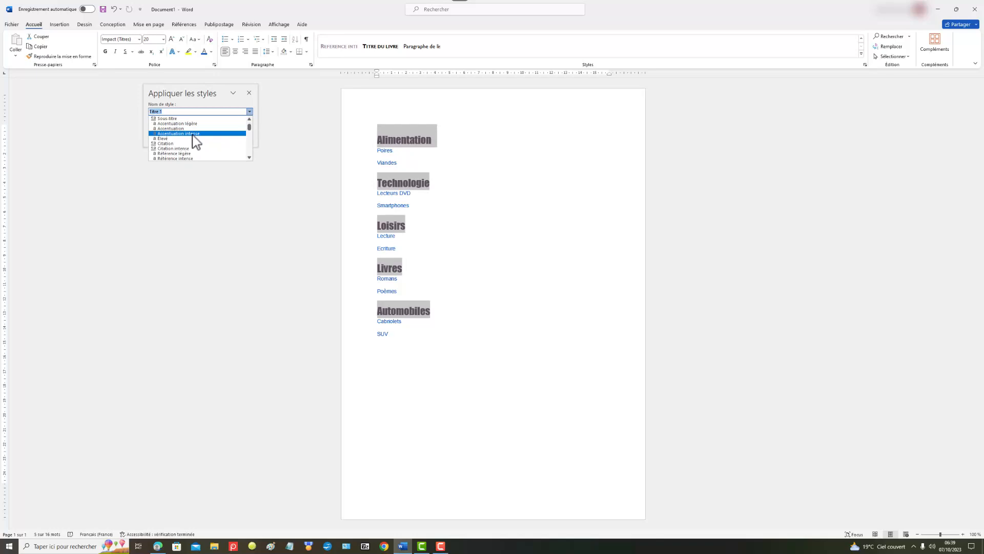
{"action": "left_click", "coordinate": [167, 144]}
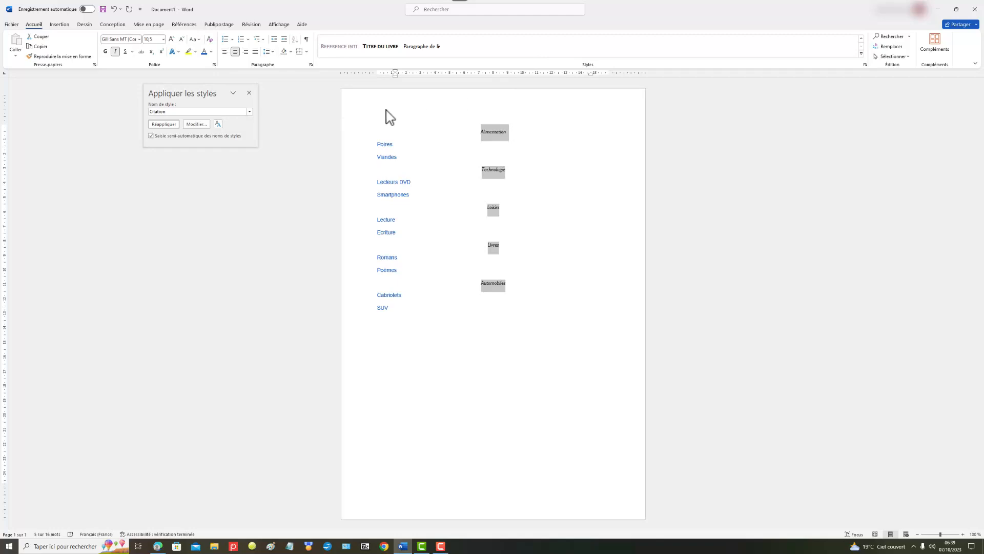
Step: Modify the Citation style so that its font colour is red
{"action": "left_click", "coordinate": [199, 125]}
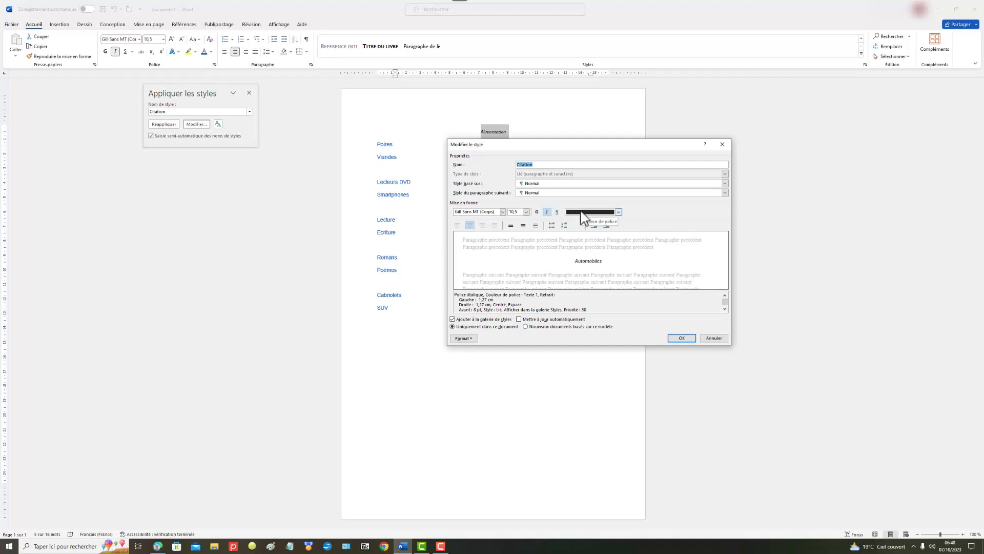
{"action": "left_click", "coordinate": [618, 213]}
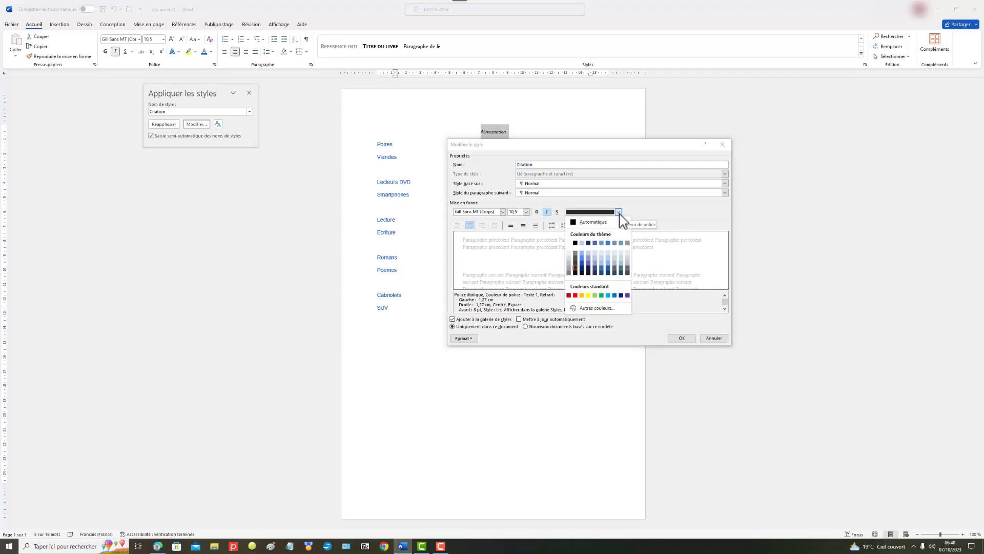
{"action": "left_click", "coordinate": [576, 295]}
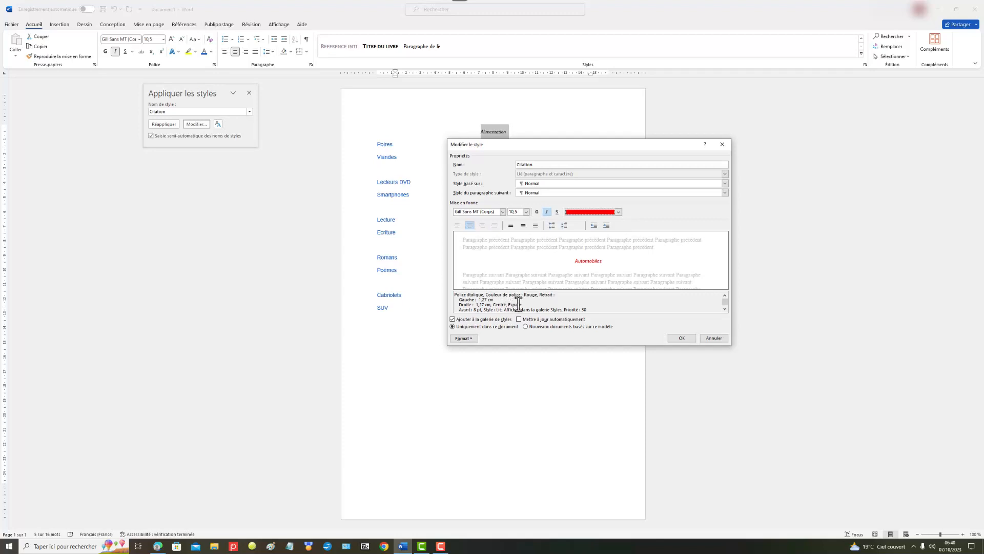
{"action": "left_click", "coordinate": [724, 308]}
{"action": "left_click", "coordinate": [725, 308]}
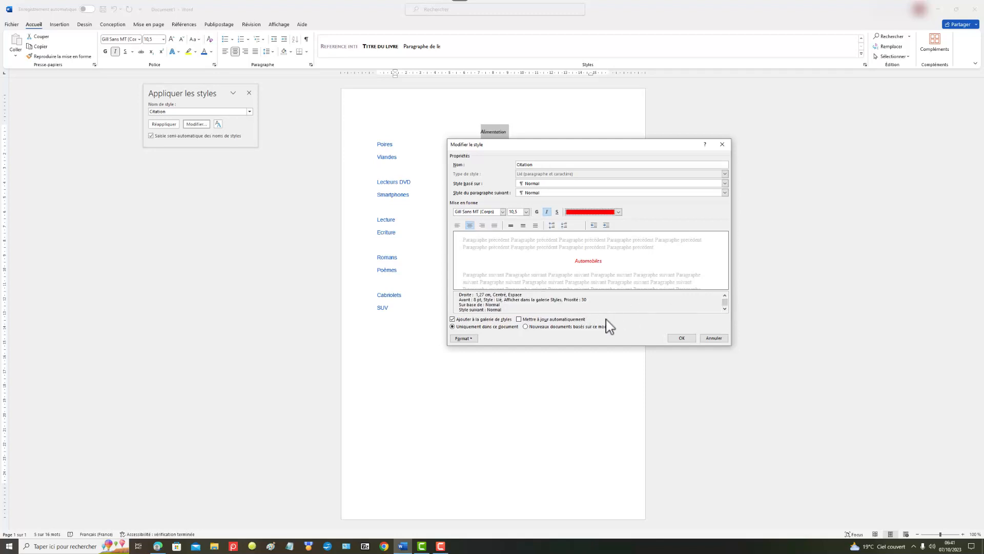
{"action": "left_click", "coordinate": [681, 338]}
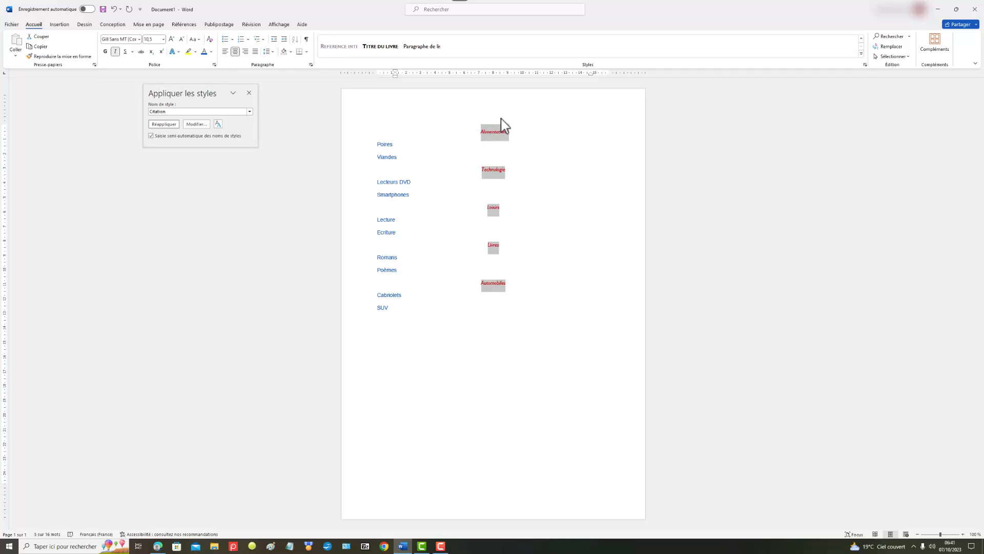
Step: Modify the Citation style so that its font colour is the black theme colour Texte 1
{"action": "left_click", "coordinate": [202, 126]}
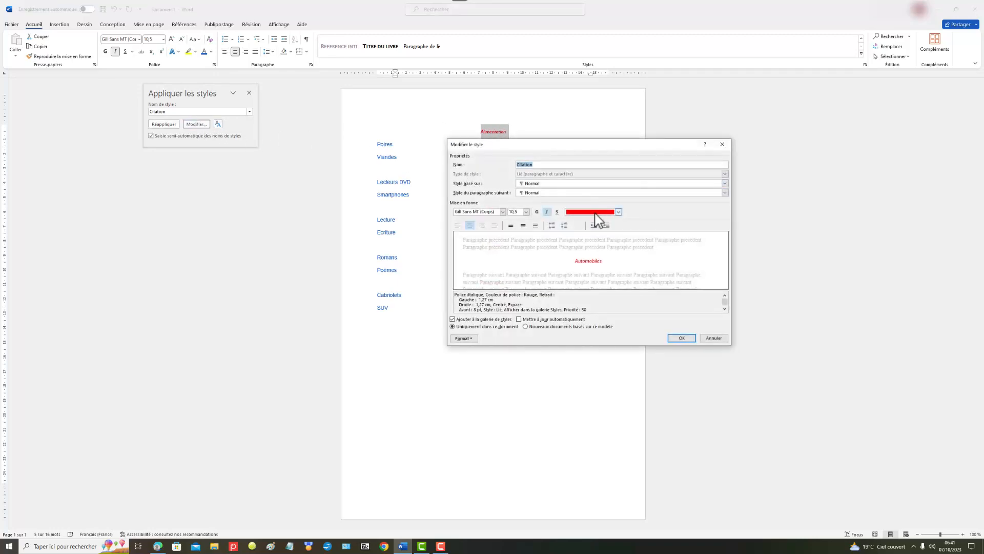
{"action": "left_click", "coordinate": [618, 212]}
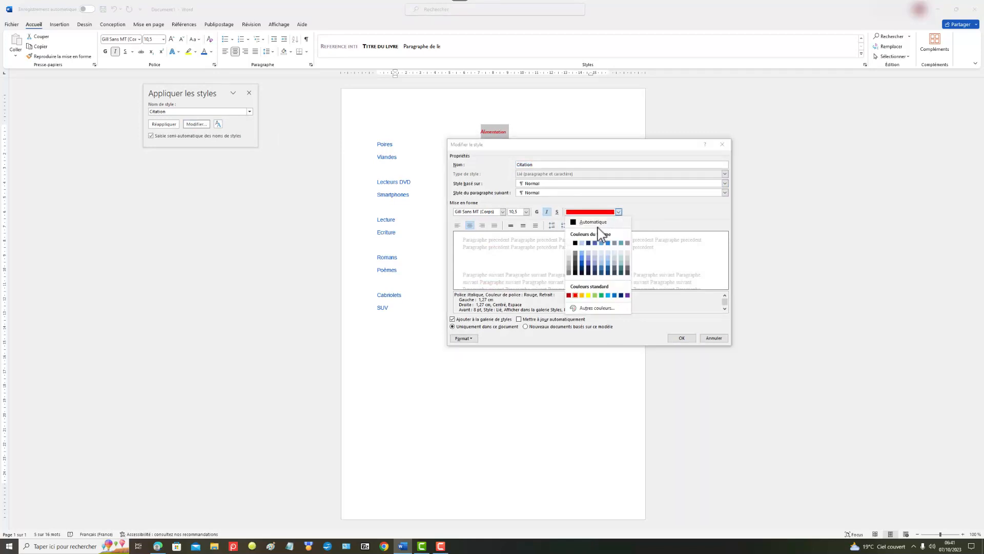
{"action": "left_click", "coordinate": [595, 223]}
{"action": "left_click", "coordinate": [618, 212]}
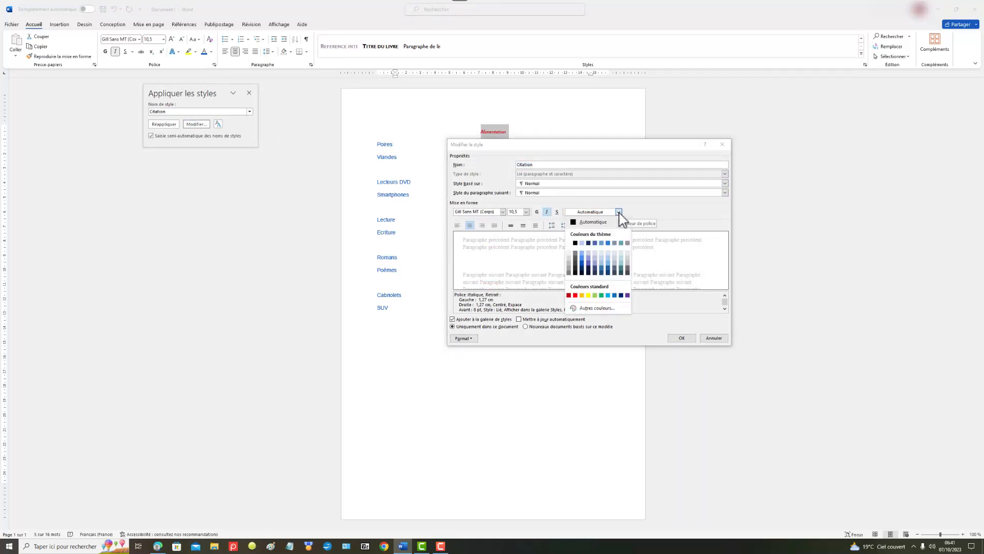
{"action": "left_click", "coordinate": [589, 243]}
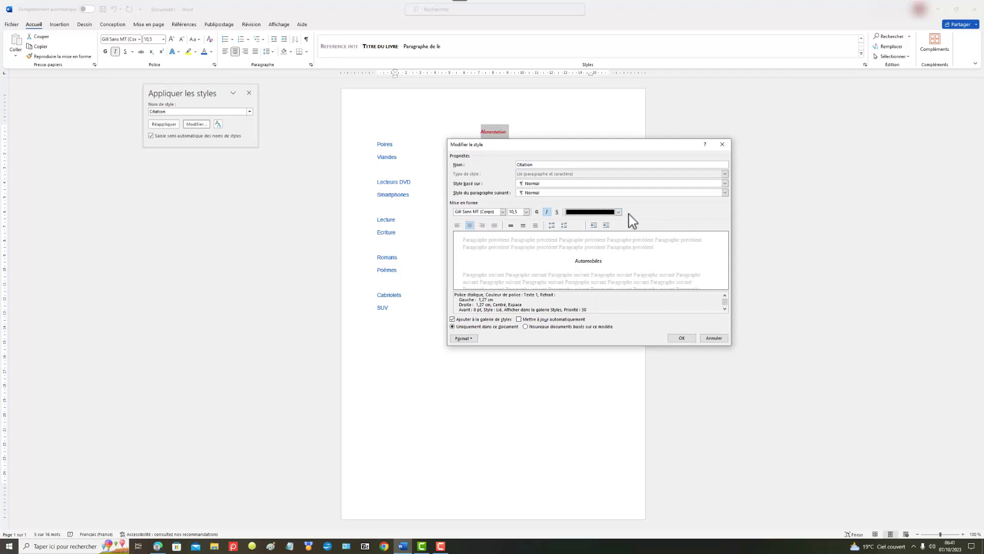
{"action": "left_click", "coordinate": [685, 339]}
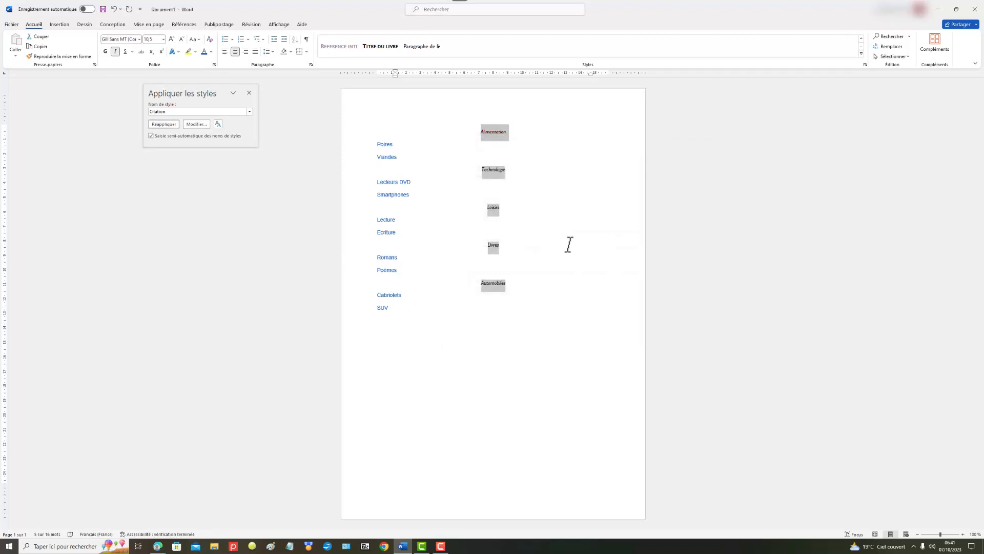
Step: Close Appliquer les styles with the entire list, headings and sub-items, selected
{"action": "left_click", "coordinate": [553, 165]}
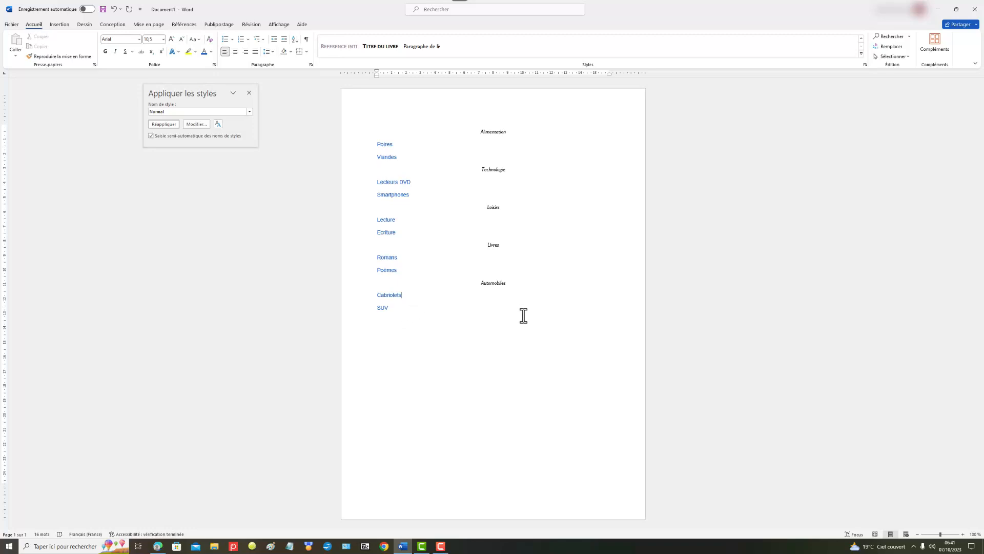
{"action": "left_click_drag", "start_coordinate": [523, 315], "coordinate": [411, 123]}
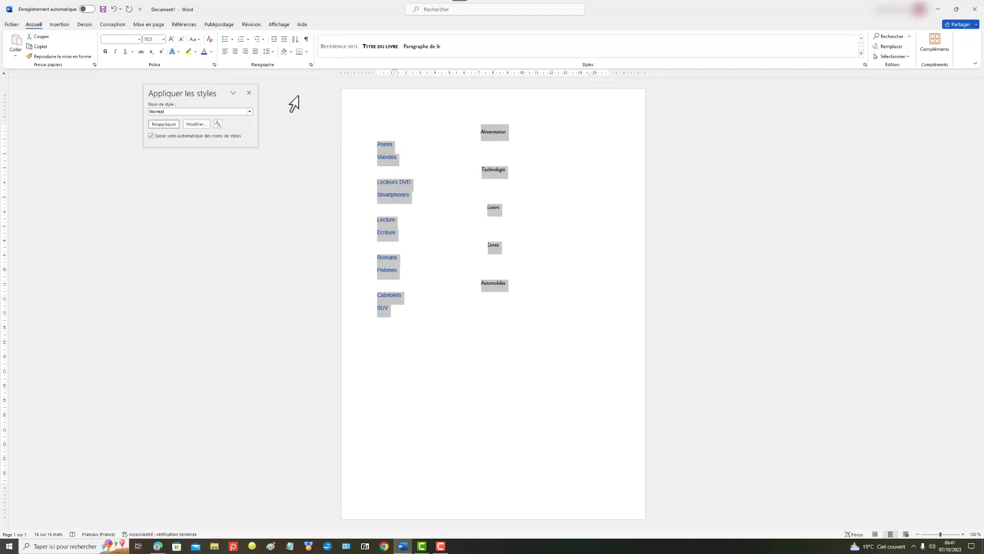
{"action": "left_click", "coordinate": [249, 93]}
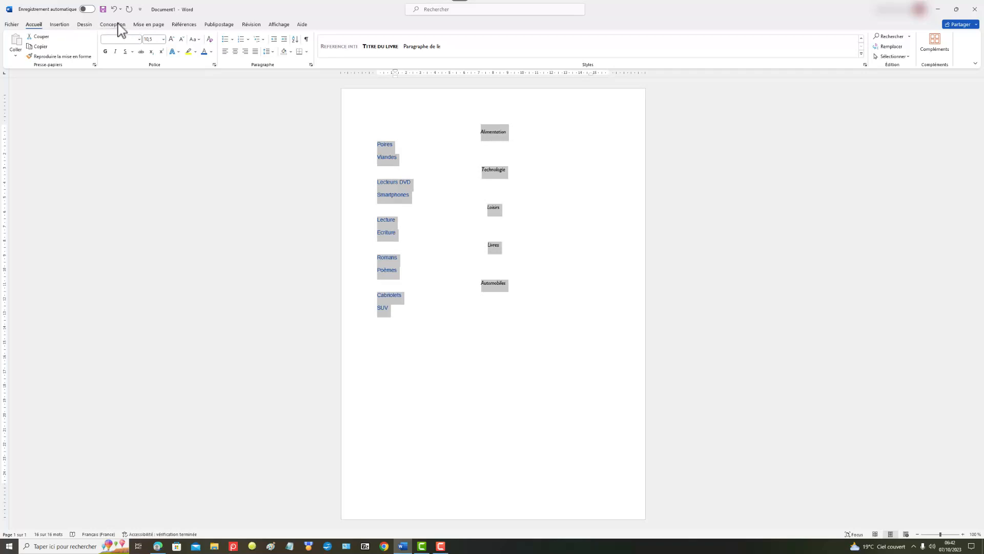
Step: Give all the selected text a solid light green outline through the text effects of the Police settings
{"action": "left_click", "coordinate": [190, 25]}
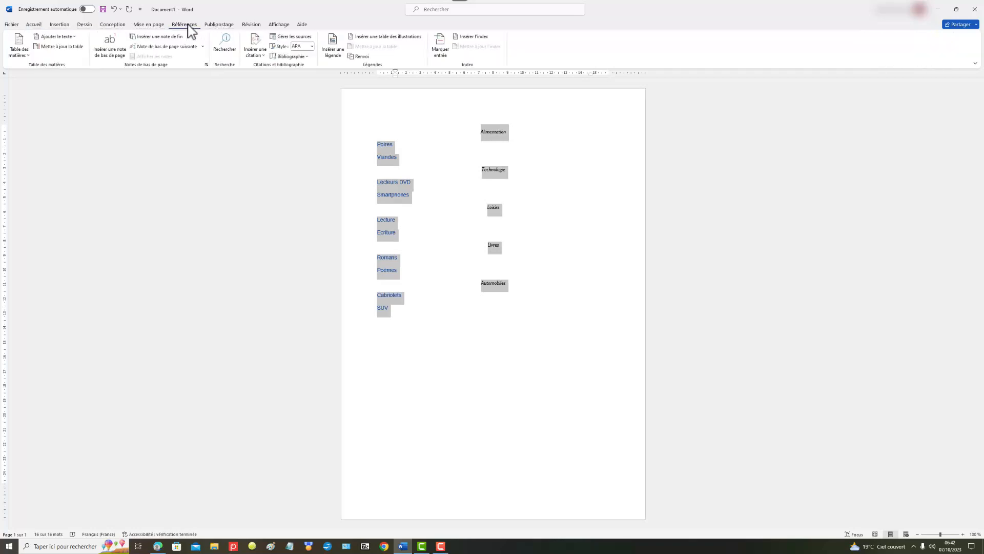
{"action": "right_click", "coordinate": [492, 136]}
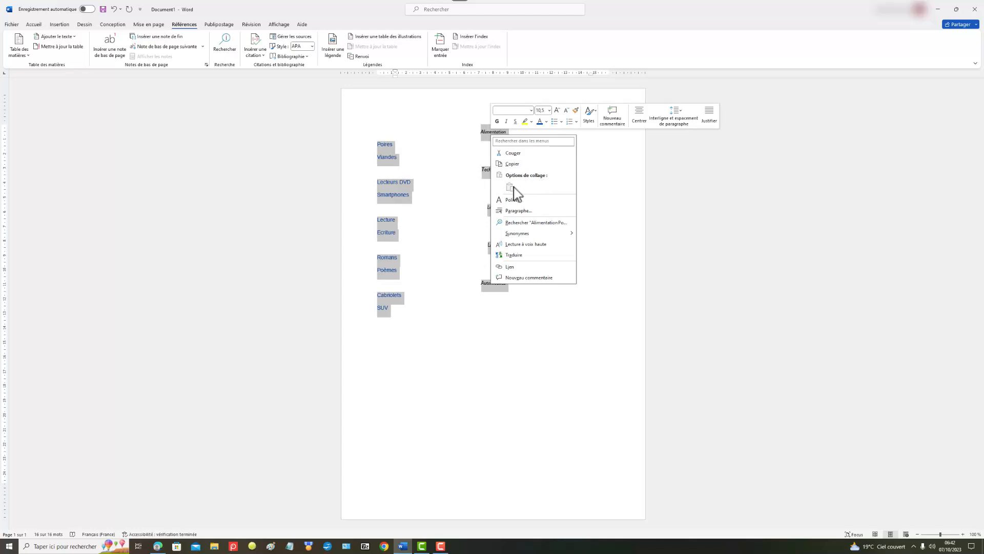
{"action": "left_click", "coordinate": [512, 200]}
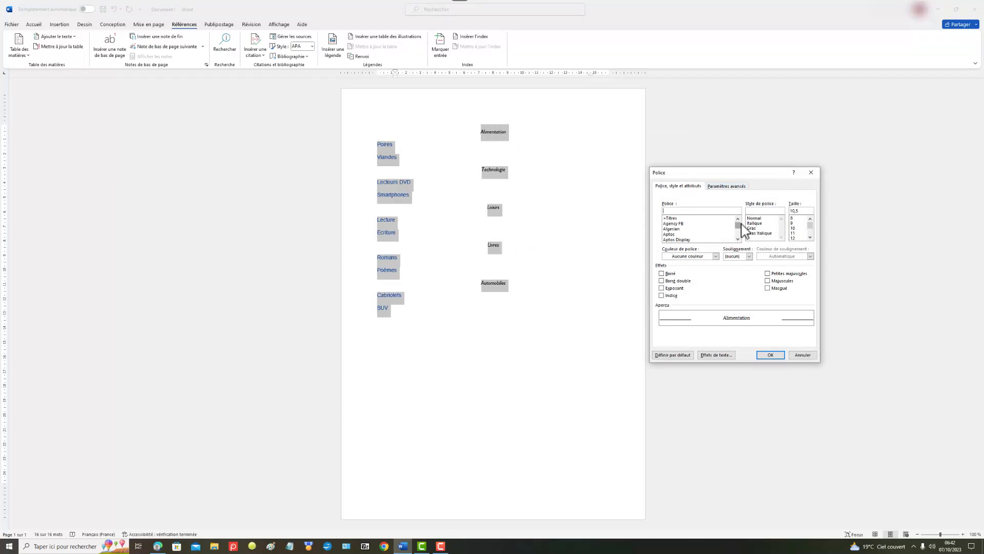
{"action": "left_click_drag", "start_coordinate": [739, 224], "coordinate": [739, 233]}
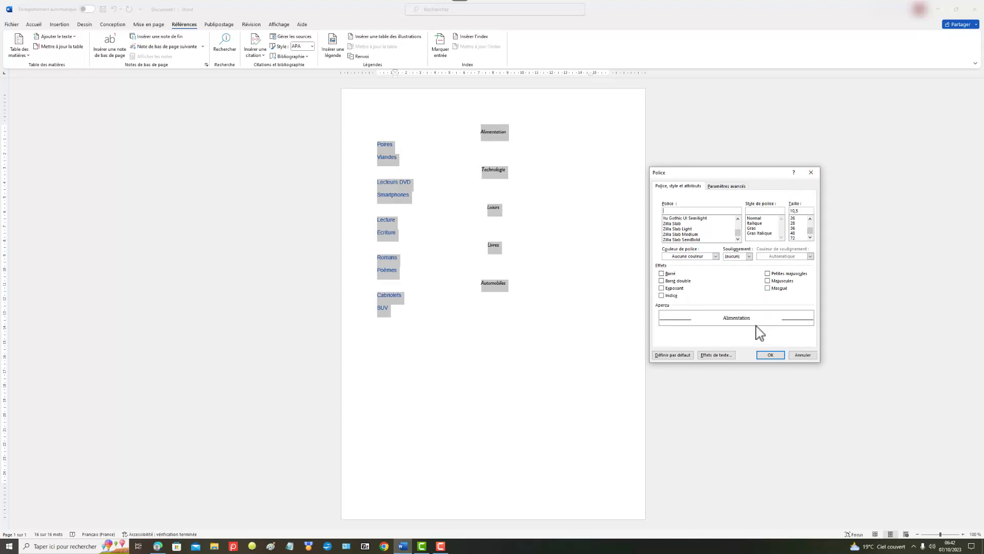
{"action": "left_click", "coordinate": [728, 355]}
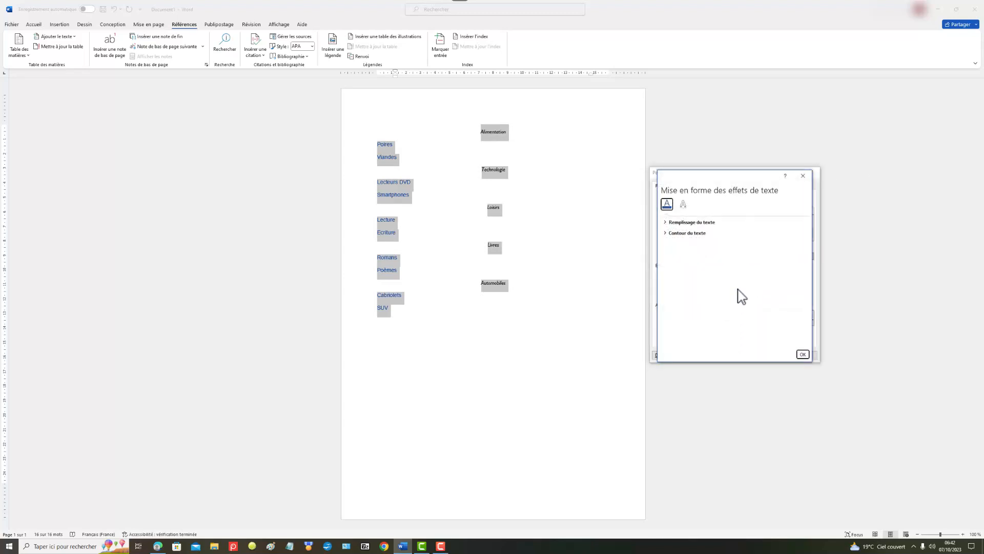
{"action": "left_click", "coordinate": [699, 233]}
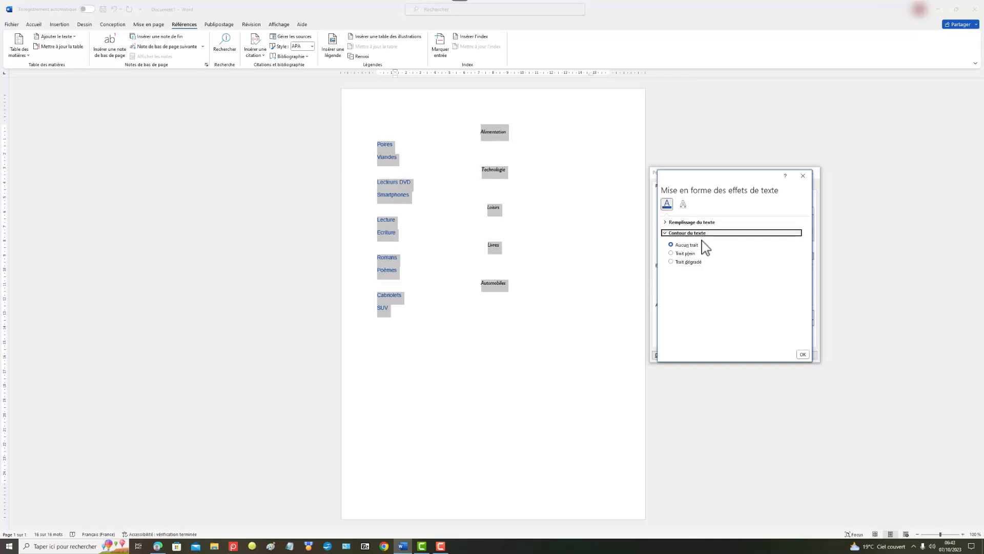
{"action": "left_click", "coordinate": [691, 254]}
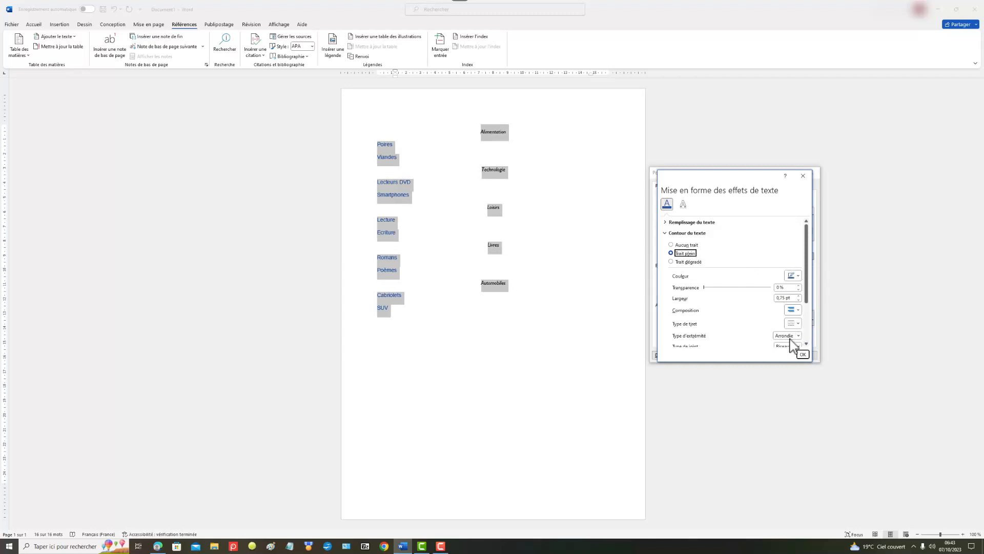
{"action": "left_click", "coordinate": [793, 276]}
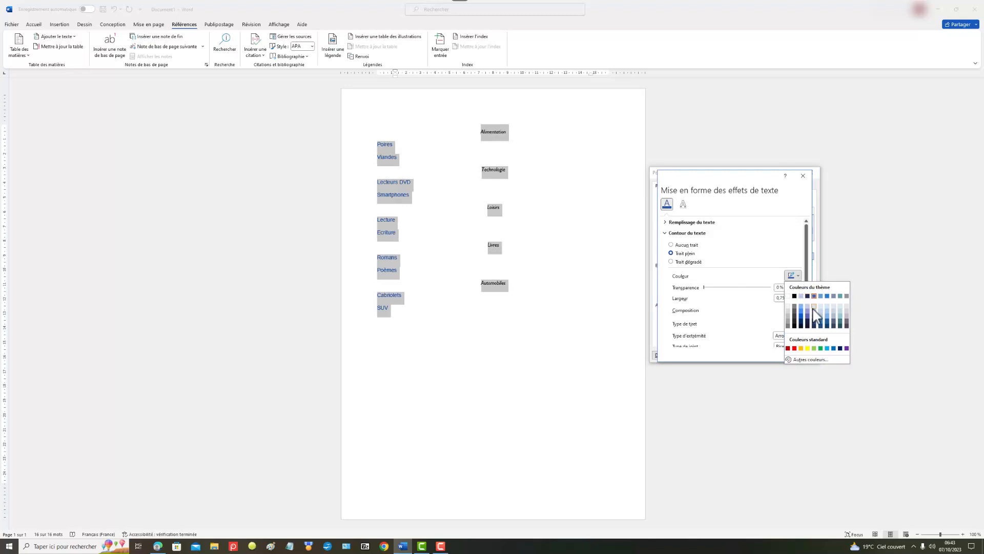
{"action": "left_click", "coordinate": [814, 348]}
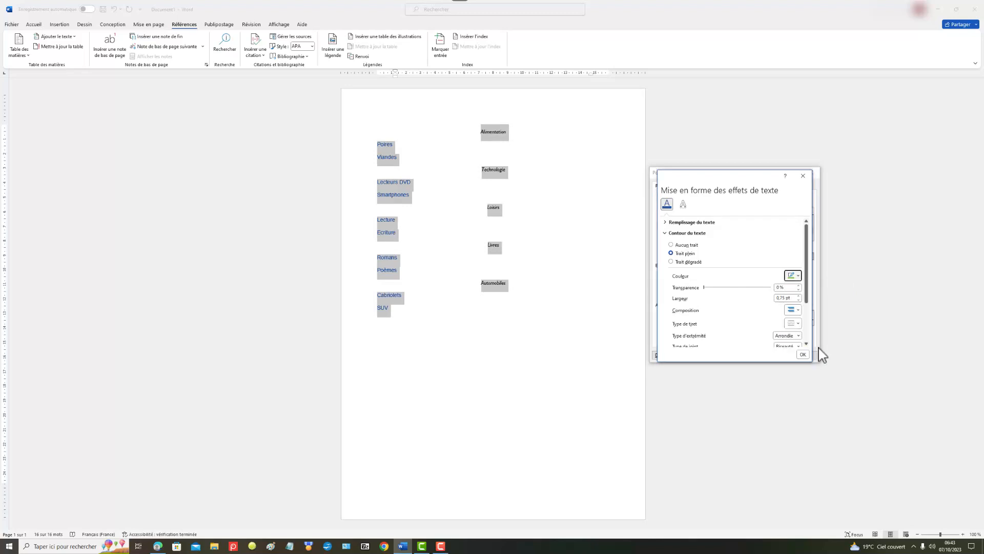
{"action": "left_click", "coordinate": [803, 354]}
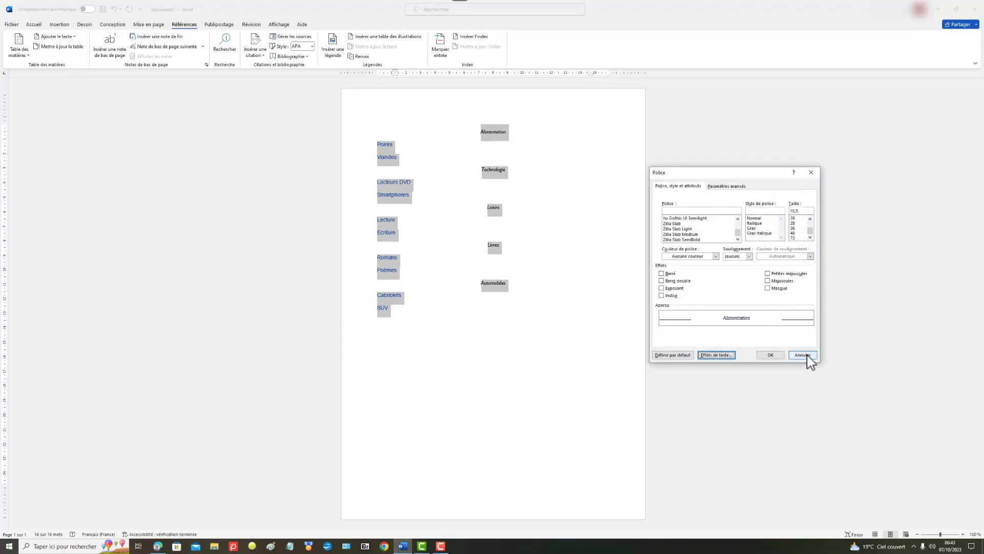
{"action": "left_click", "coordinate": [770, 355]}
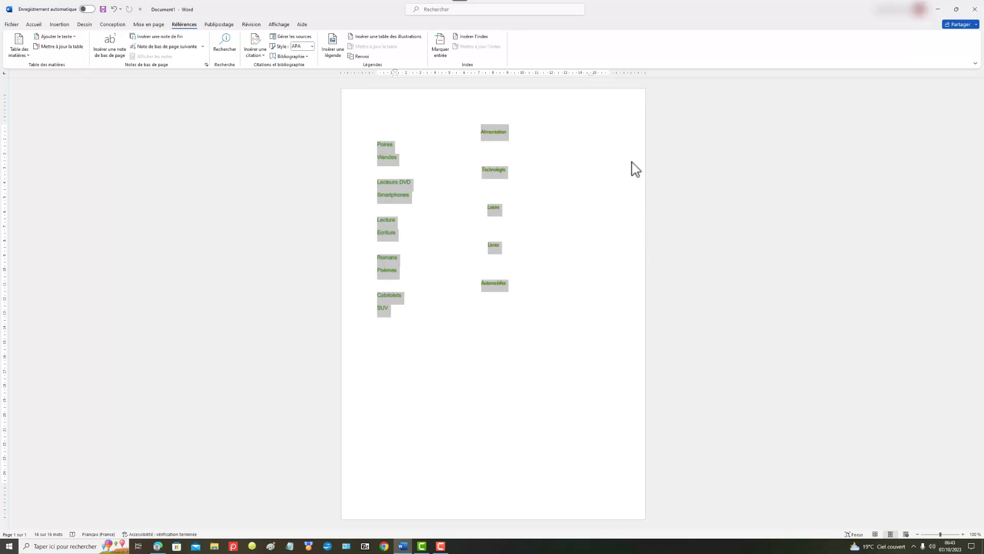
Step: Undo the green outline on the list text
{"action": "left_click", "coordinate": [592, 158]}
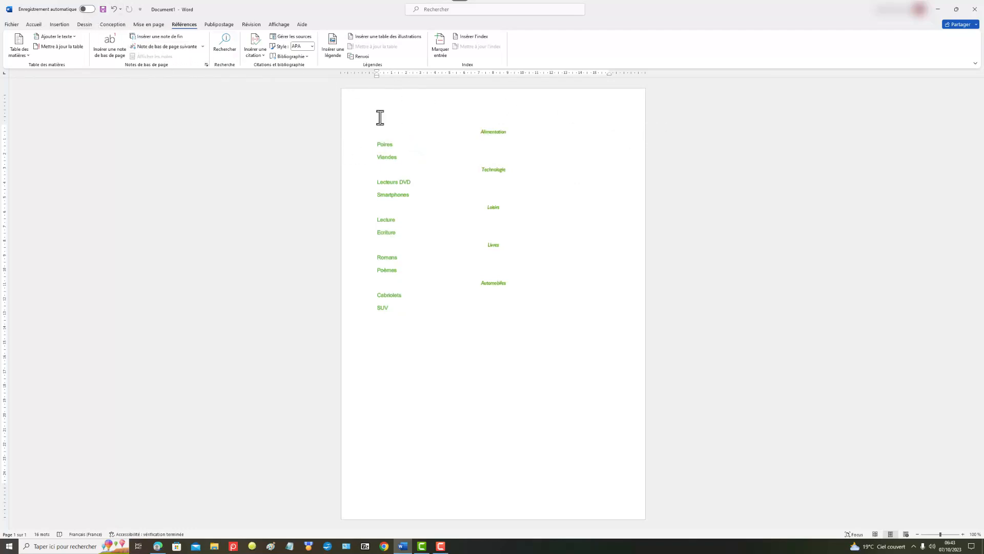
{"action": "left_click", "coordinate": [114, 9]}
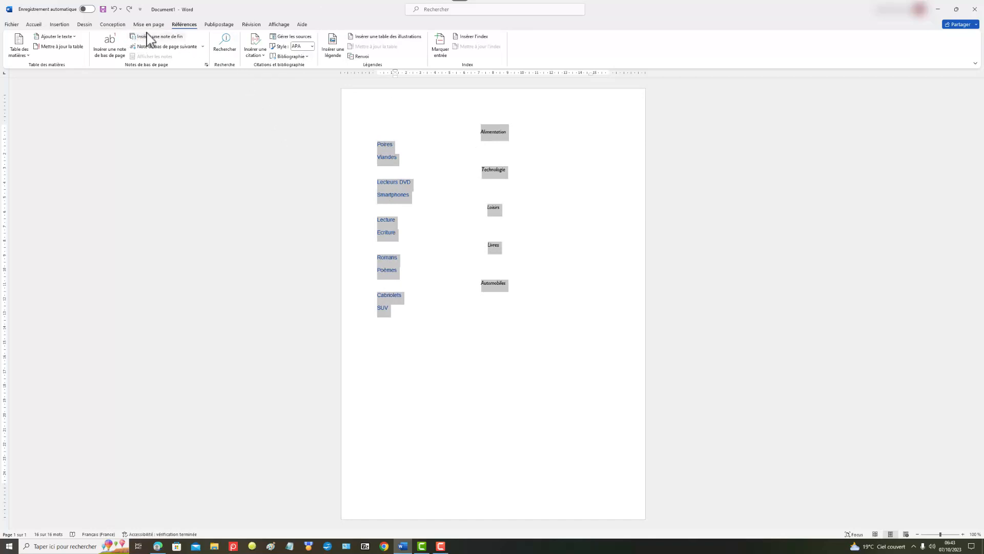
Step: Examine the document style sets and the option to save the current formatting as a new style set
{"action": "left_click", "coordinate": [113, 25]}
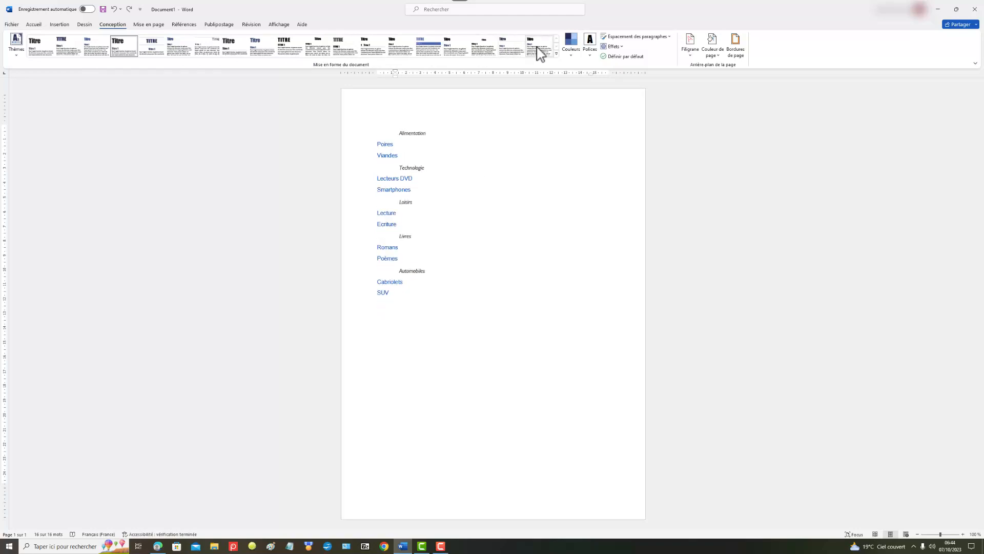
{"action": "left_click", "coordinate": [557, 52]}
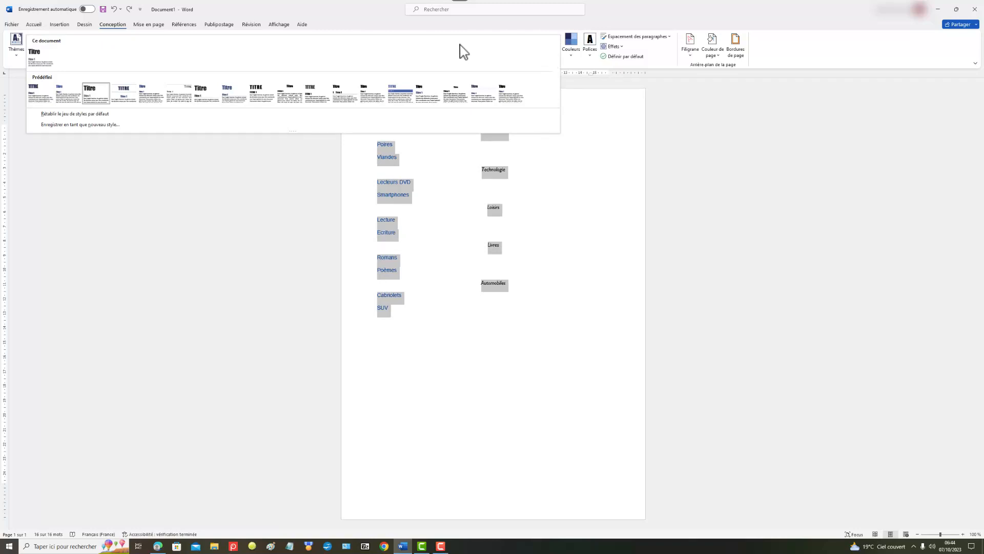
{"action": "left_click", "coordinate": [88, 124]}
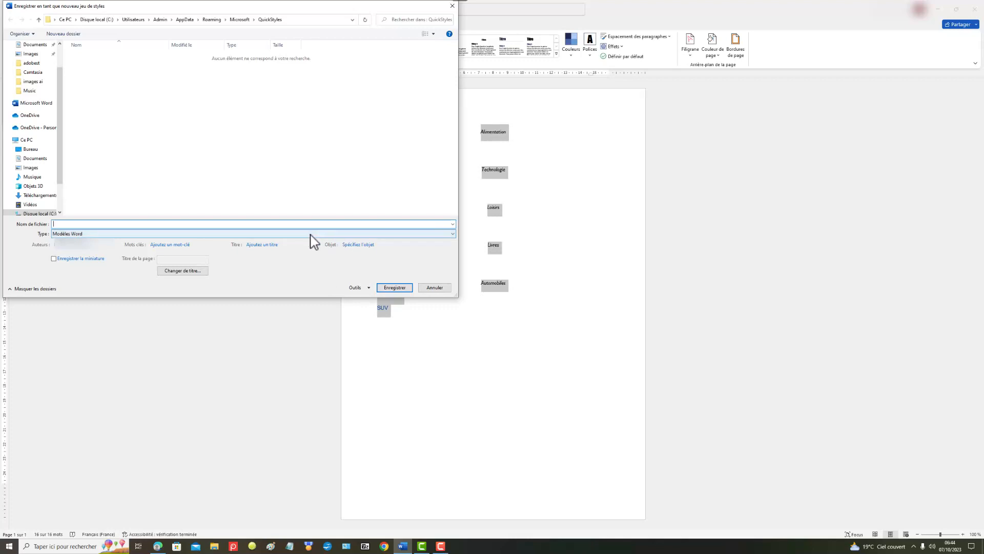
{"action": "left_click", "coordinate": [452, 7]}
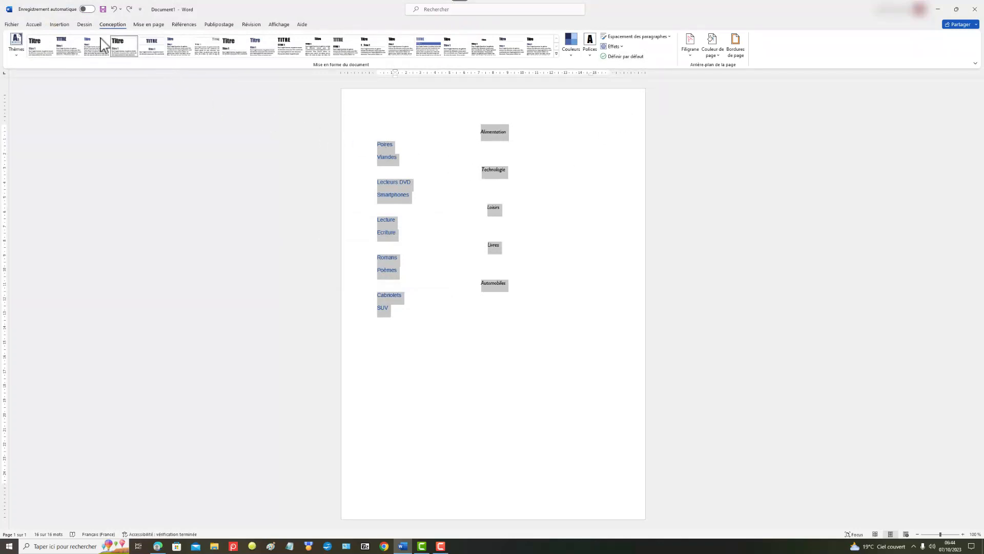
{"action": "left_click", "coordinate": [149, 26]}
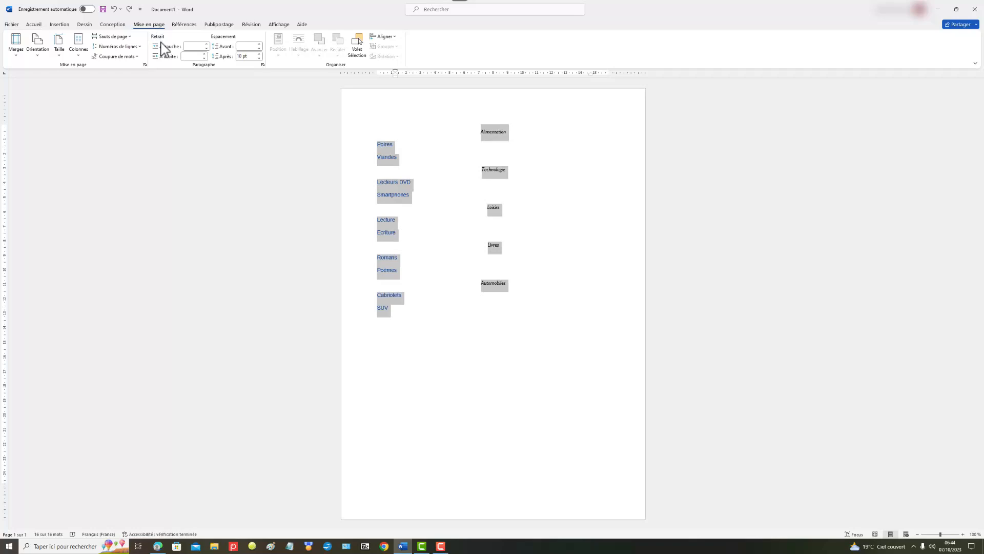
{"action": "left_click", "coordinate": [185, 26]}
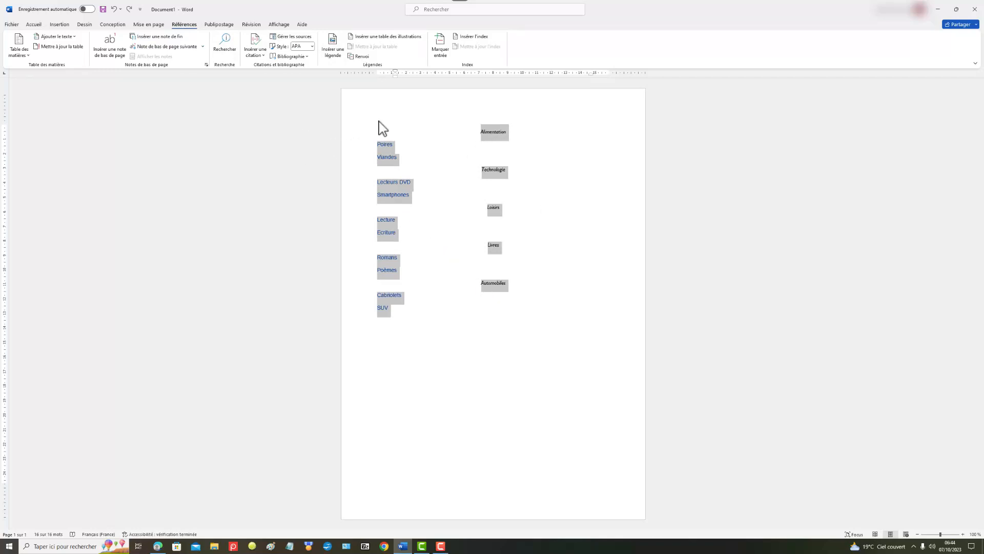
{"action": "left_click", "coordinate": [58, 25]}
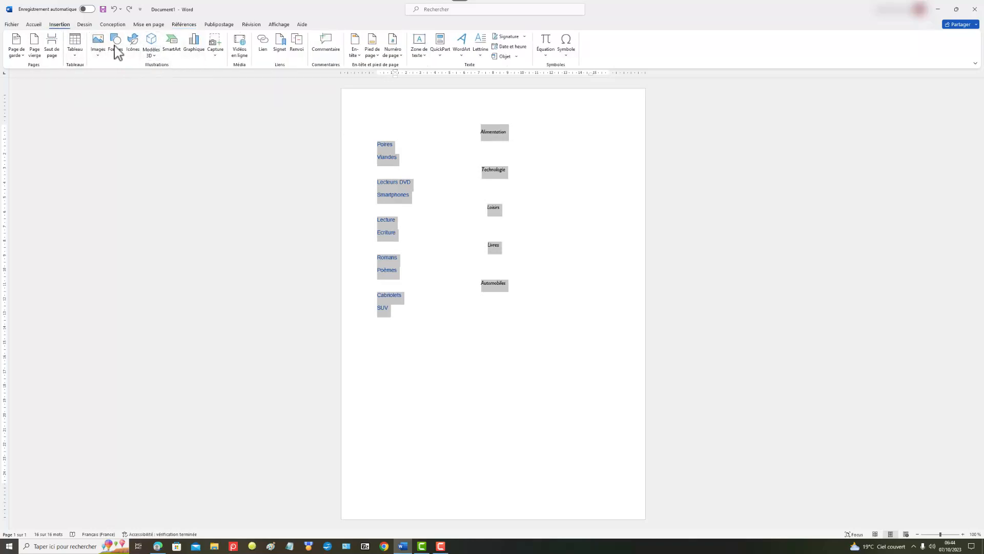
Step: Highlight the five category headings, from Alimentation to Automobiles, in turquoise
{"action": "left_click", "coordinate": [34, 24]}
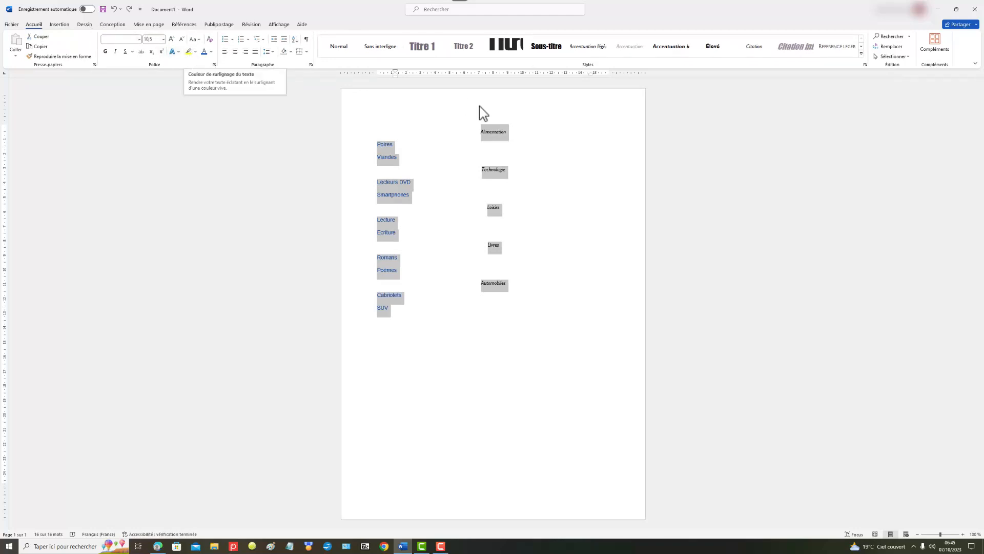
{"action": "left_click", "coordinate": [515, 142]}
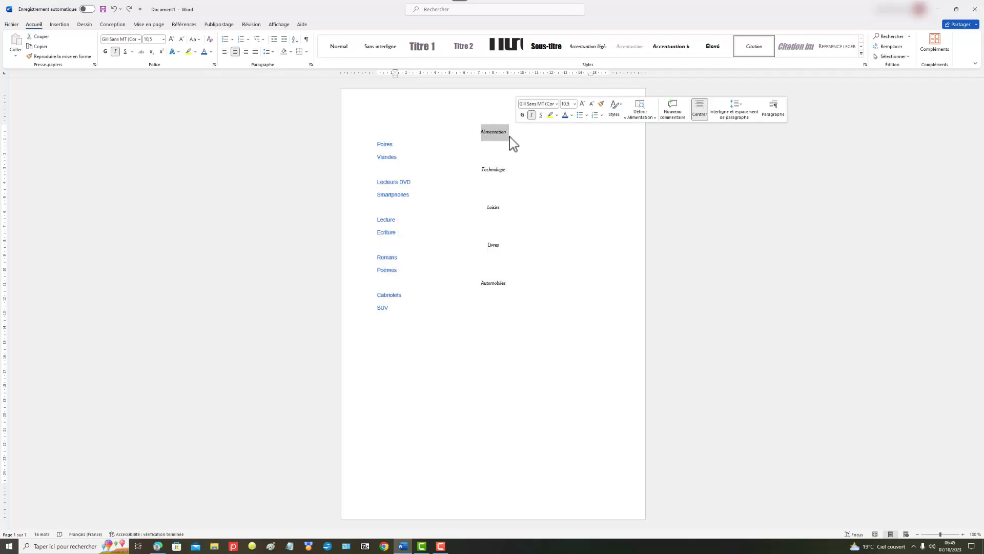
{"action": "left_click_drag", "start_coordinate": [482, 169], "coordinate": [521, 170]}
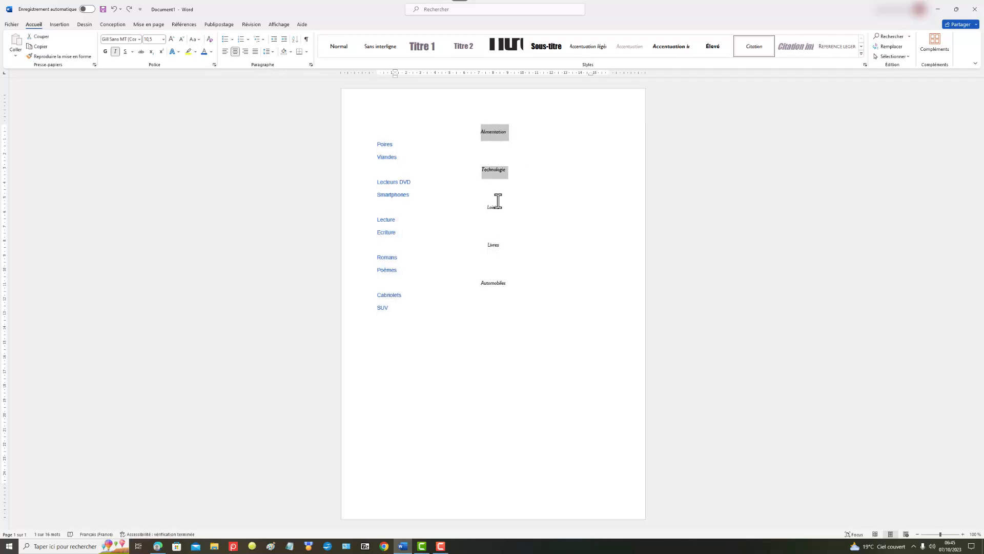
{"action": "left_click_drag", "start_coordinate": [485, 208], "coordinate": [515, 205]}
{"action": "left_click_drag", "start_coordinate": [487, 245], "coordinate": [520, 246]}
{"action": "left_click_drag", "start_coordinate": [484, 283], "coordinate": [508, 284]}
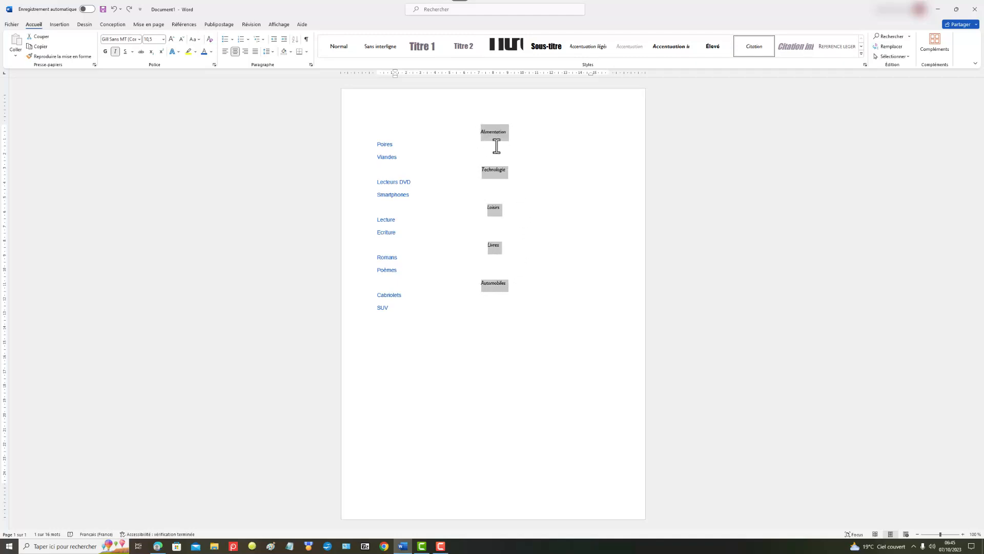
{"action": "left_click", "coordinate": [196, 52]}
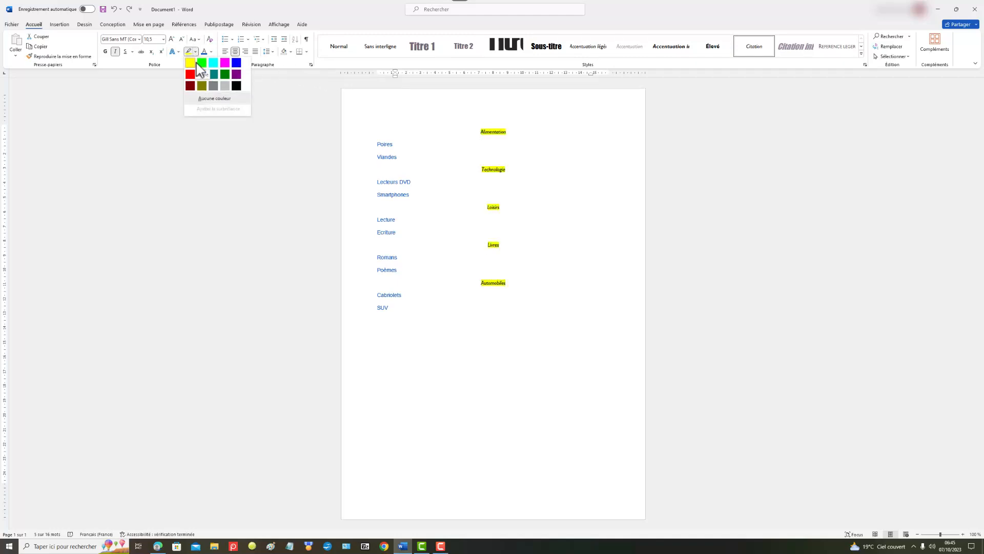
{"action": "left_click", "coordinate": [213, 64]}
{"action": "left_click", "coordinate": [211, 72]}
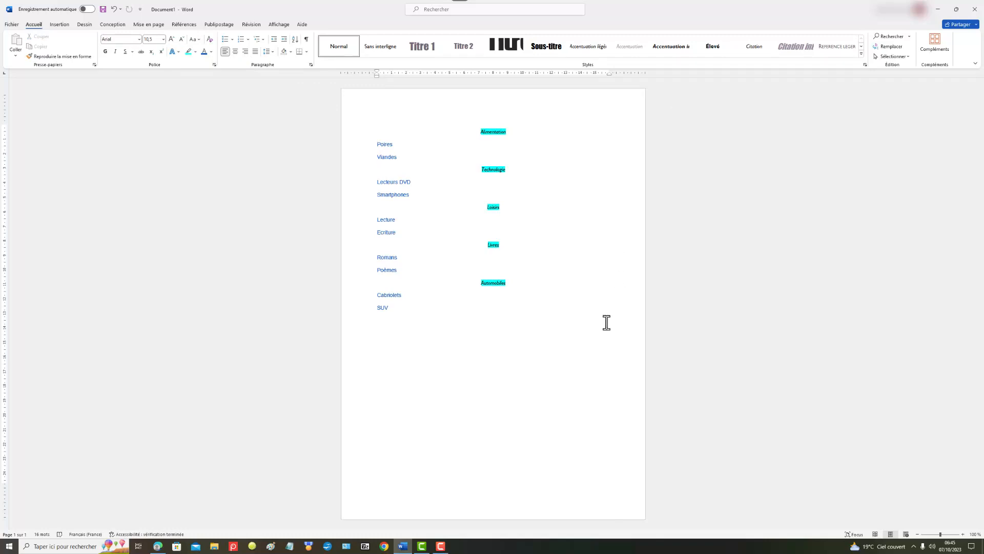
{"action": "left_click", "coordinate": [562, 271]}
Step: Apply a light blue theme colour as paragraph shading to all the sub-items under the headings
{"action": "left_click", "coordinate": [290, 52]}
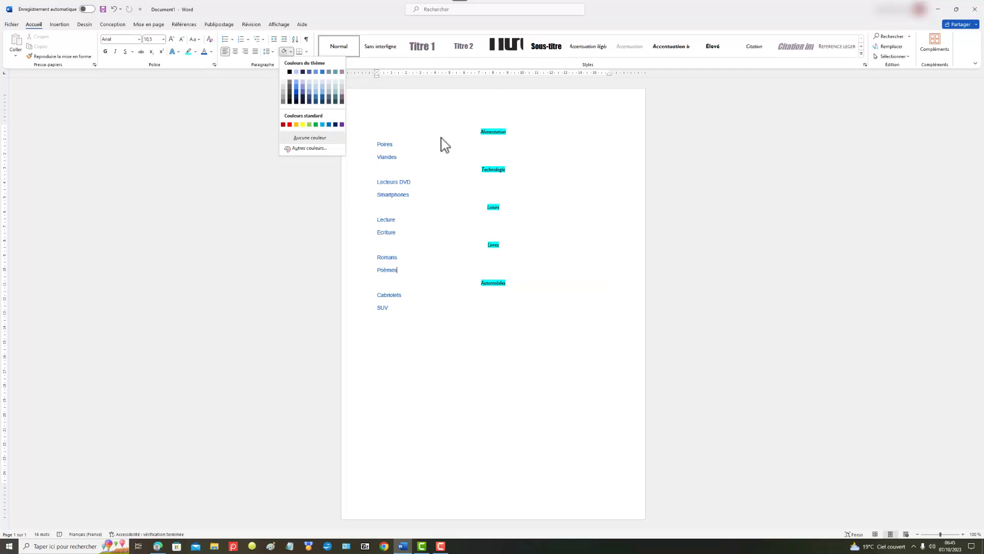
{"action": "left_click", "coordinate": [392, 145]}
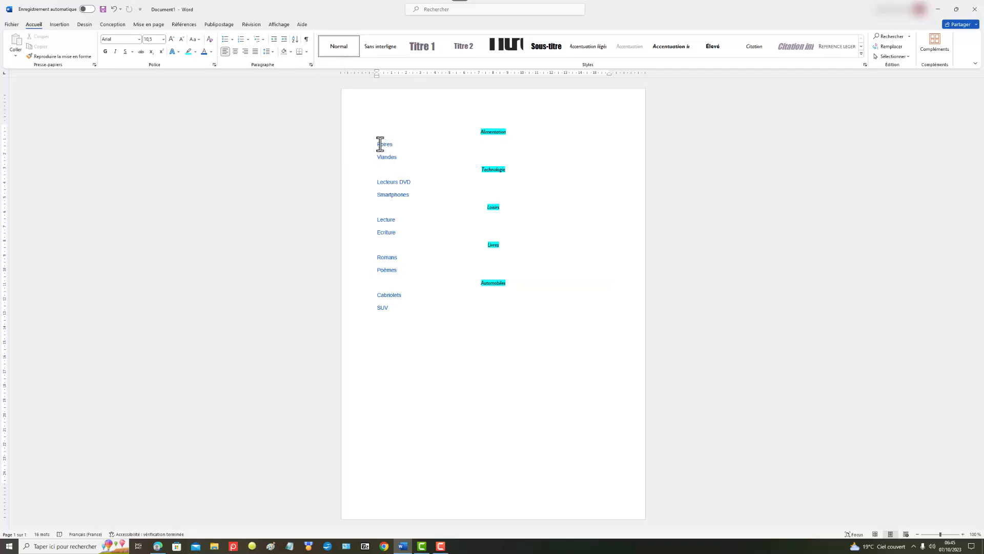
{"action": "left_click_drag", "start_coordinate": [380, 147], "coordinate": [386, 314]}
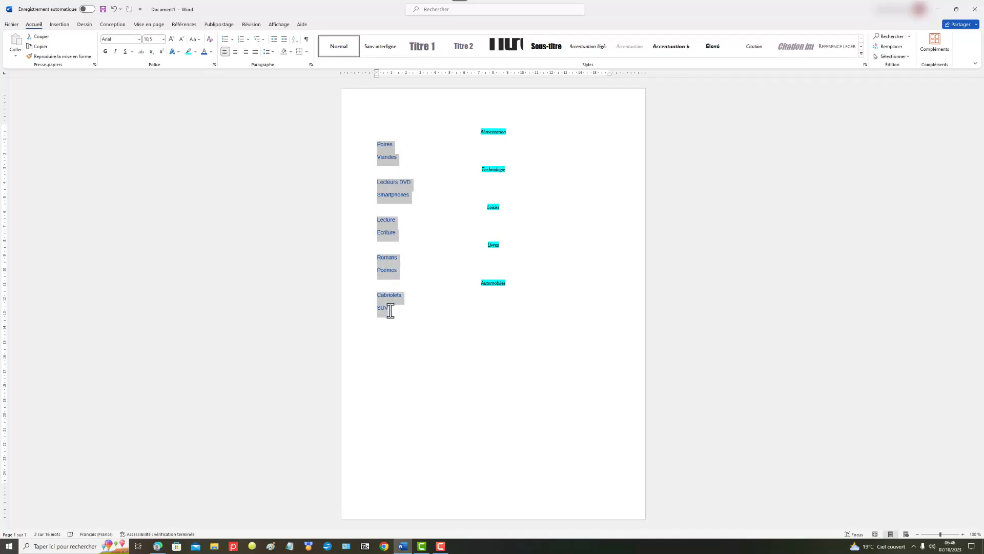
{"action": "left_click", "coordinate": [291, 53]}
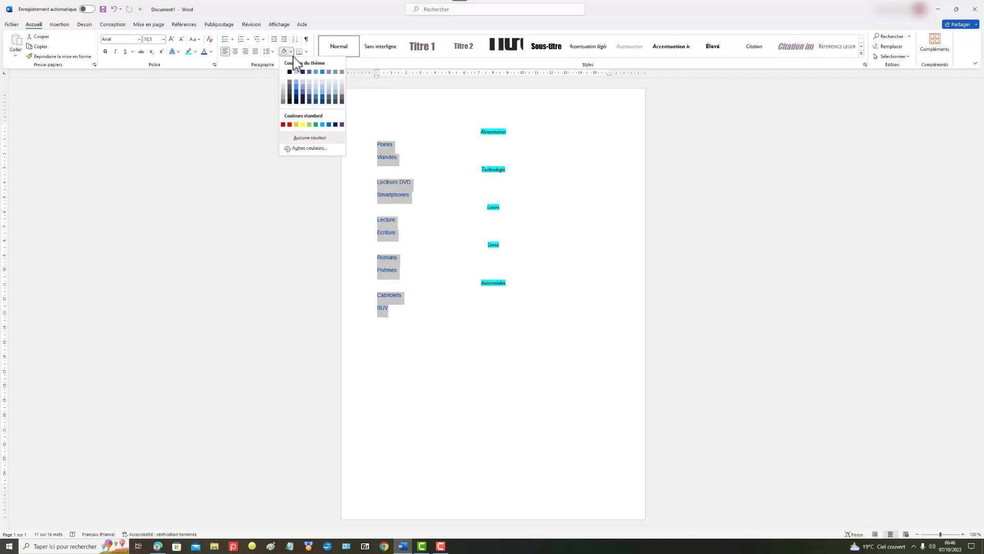
{"action": "left_click", "coordinate": [319, 98]}
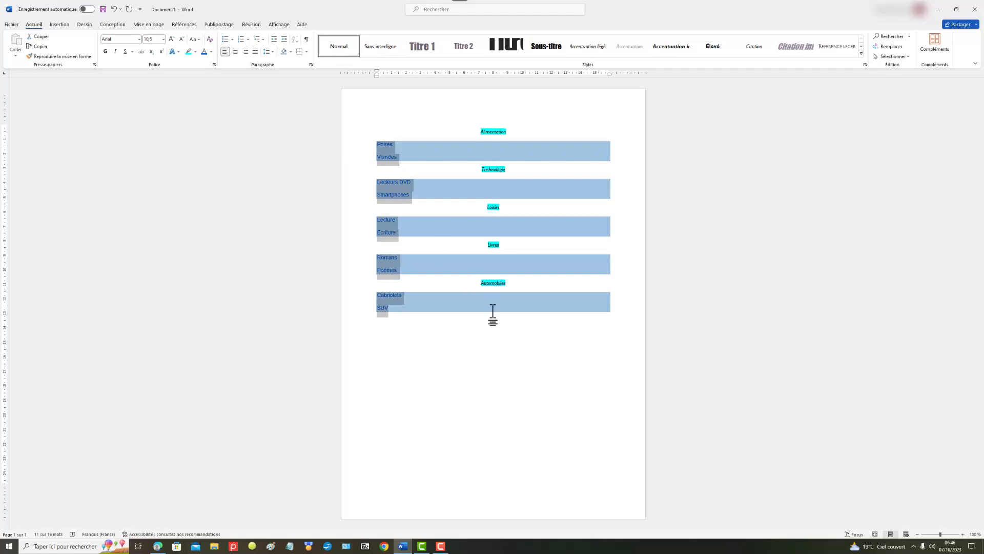
{"action": "left_click", "coordinate": [500, 324]}
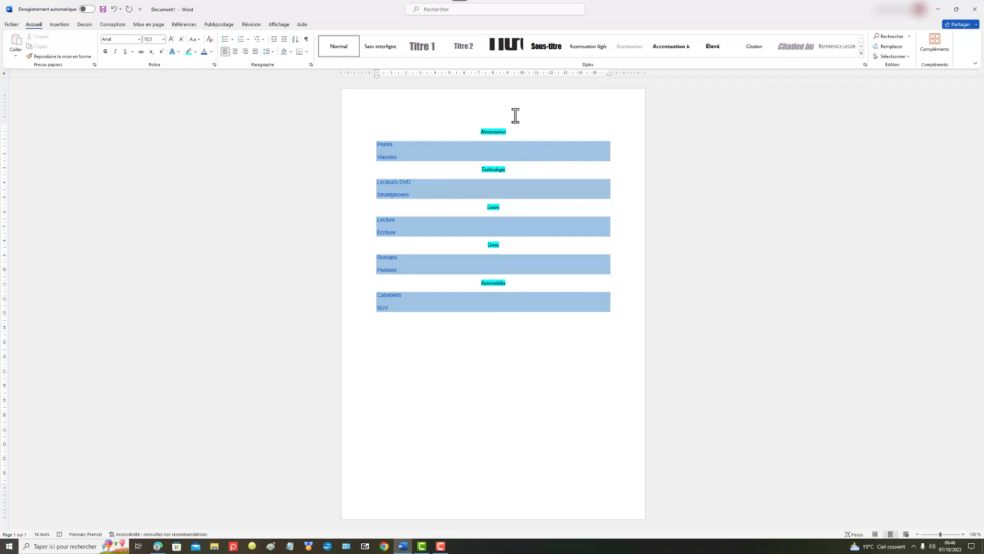
{"action": "left_click_drag", "start_coordinate": [480, 131], "coordinate": [538, 309]}
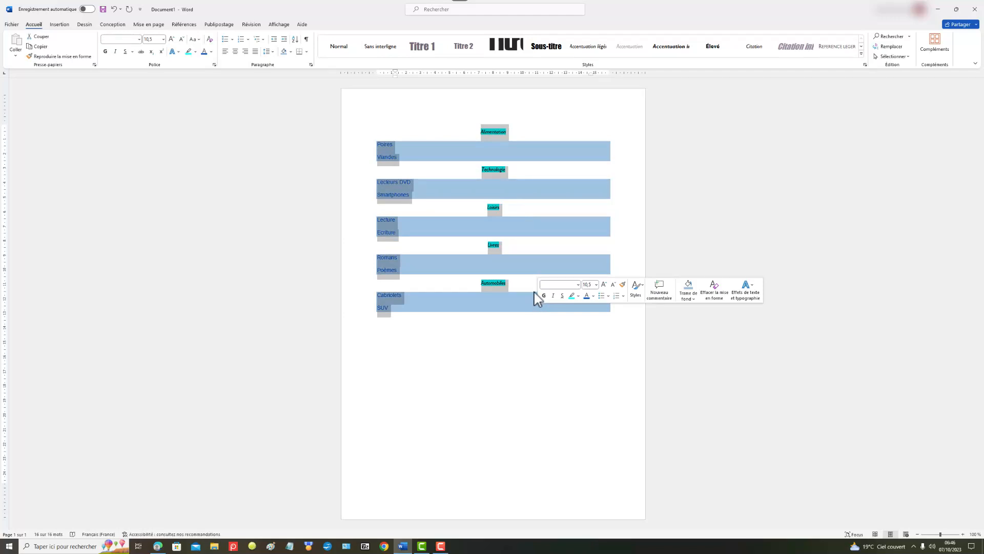
{"action": "left_click", "coordinate": [488, 375]}
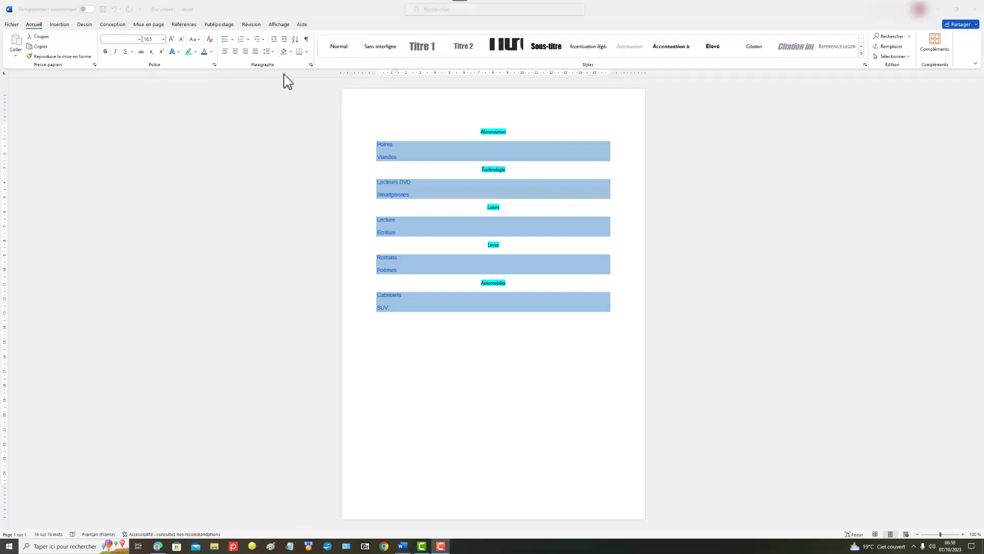
{"action": "left_click", "coordinate": [513, 326]}
{"action": "left_click", "coordinate": [449, 331]}
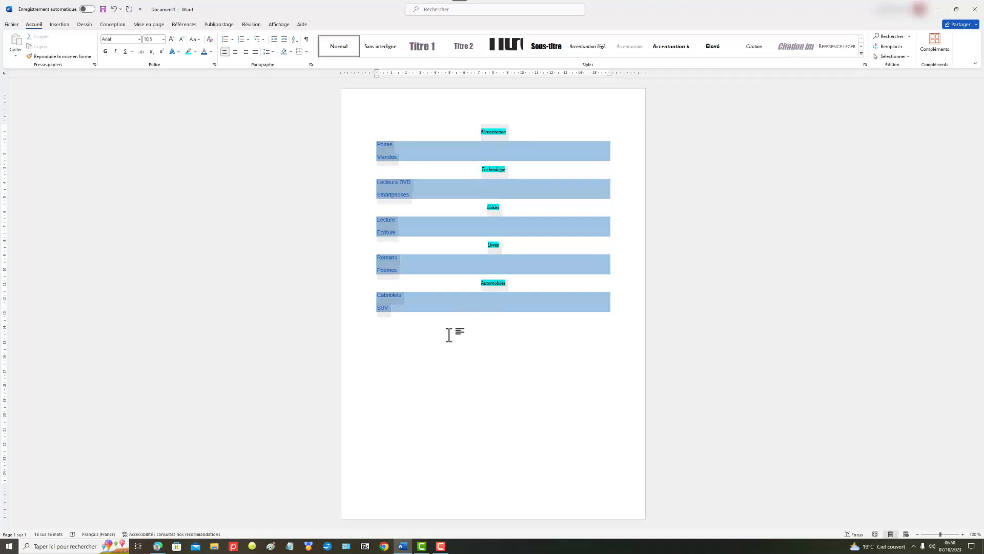
Step: Start a new style named MonStyle from the formatting of the entire list and open its detailed settings
{"action": "left_click_drag", "start_coordinate": [444, 323], "coordinate": [385, 129]}
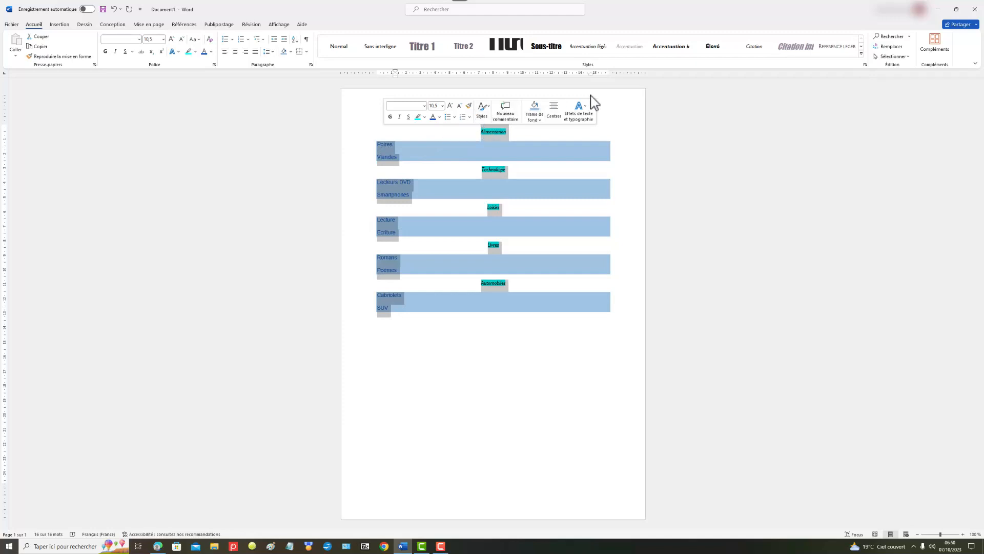
{"action": "left_click", "coordinate": [487, 121]}
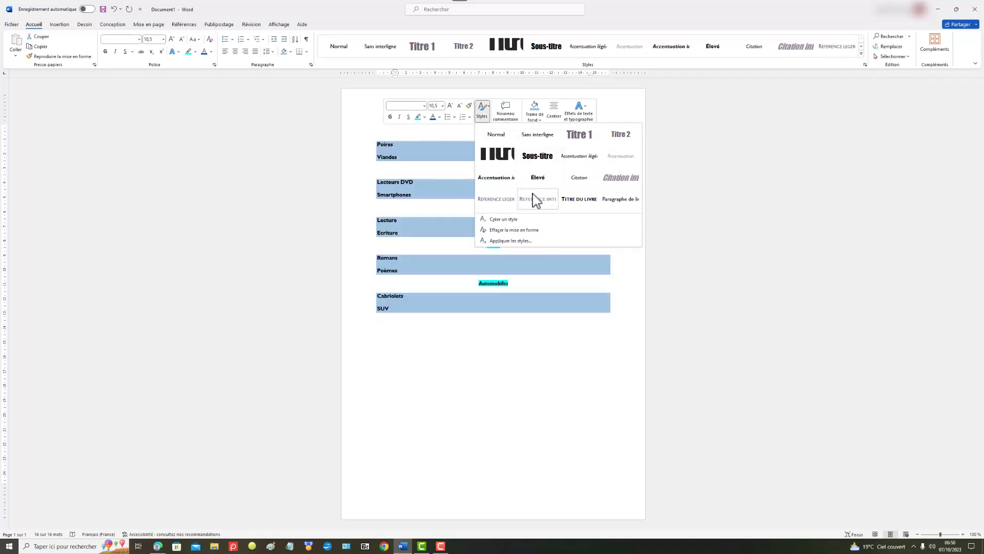
{"action": "left_click", "coordinate": [510, 219]}
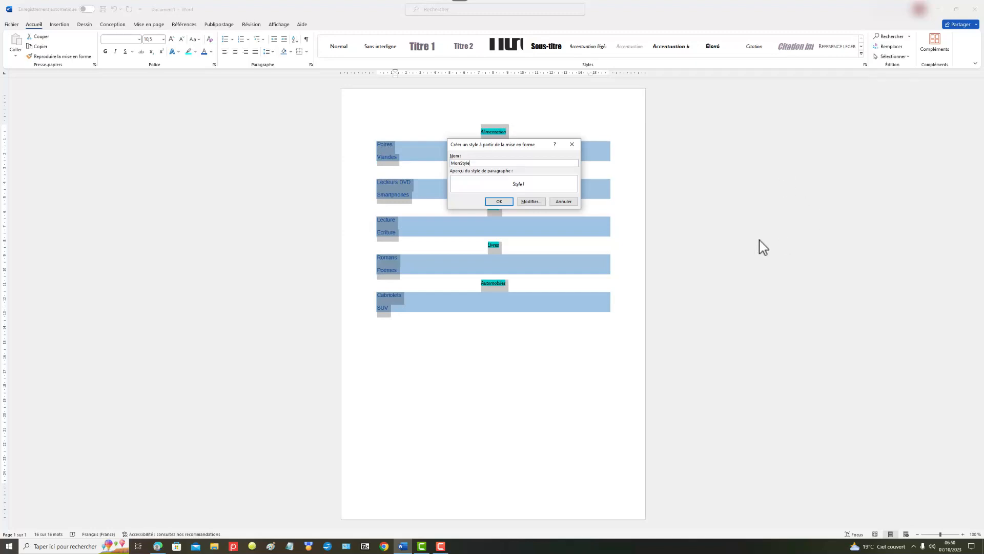
{"action": "left_click", "coordinate": [541, 202]}
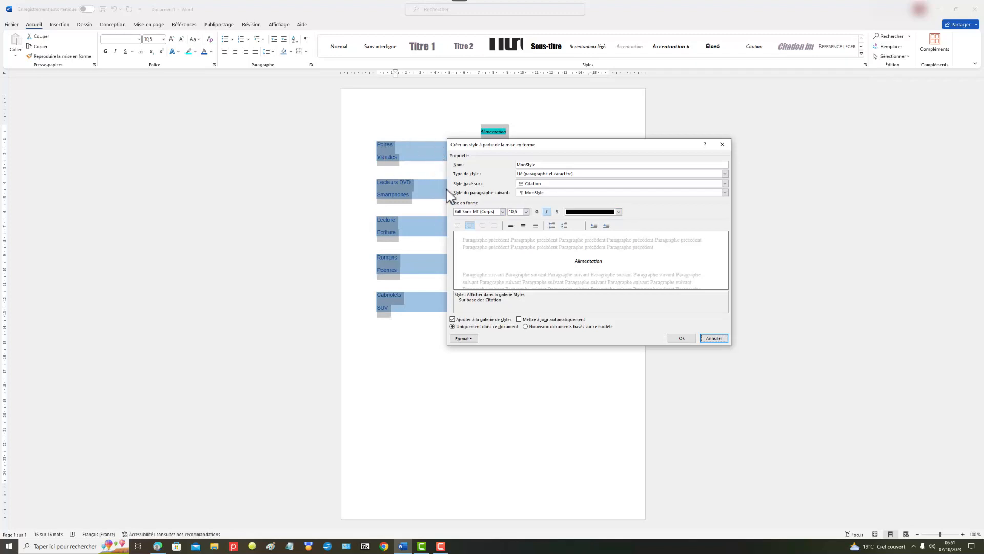
Step: Set the MonStyle font to Book Antiqua and its font colour to the standard Violet
{"action": "left_click", "coordinate": [502, 212]}
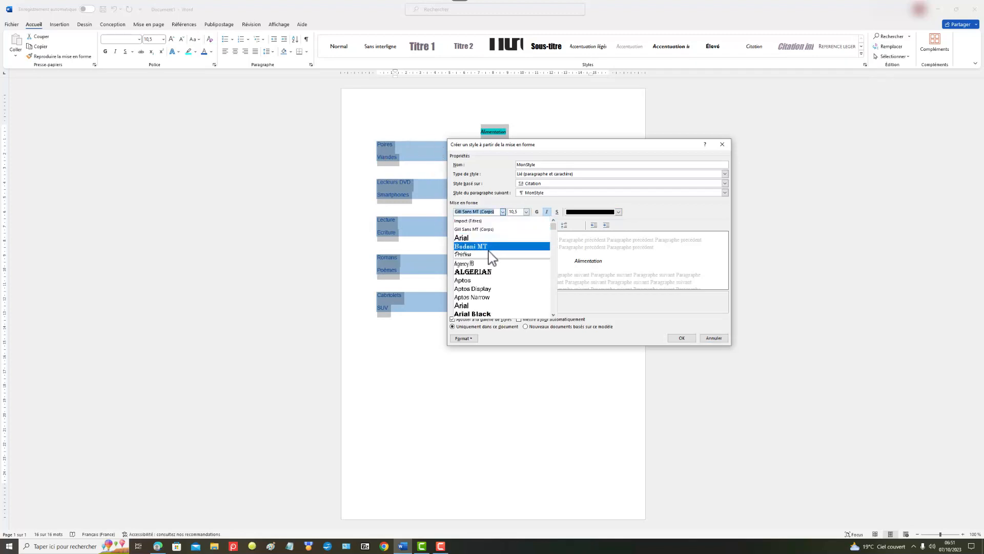
{"action": "scroll", "coordinate": [468, 294], "scroll_direction": "down", "scroll_amount": 5}
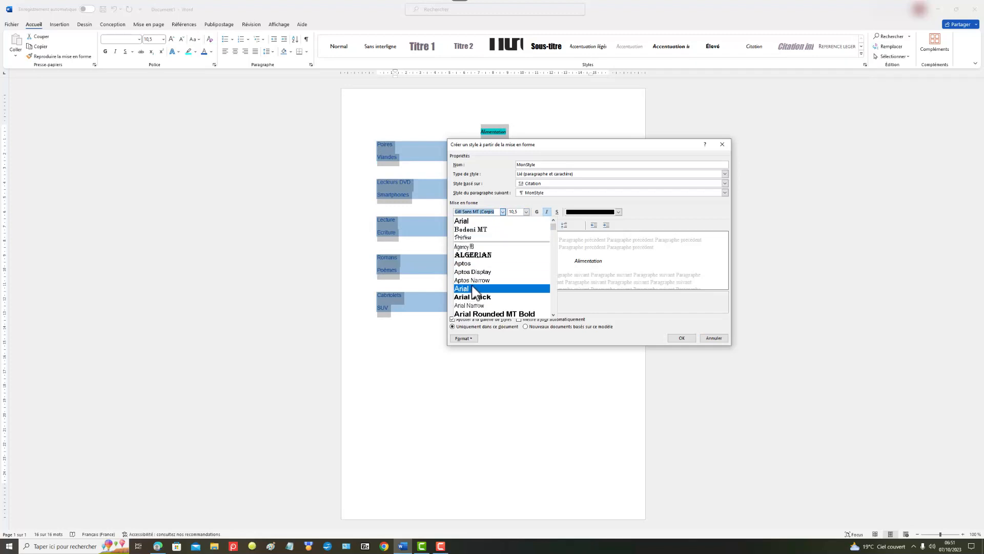
{"action": "scroll", "coordinate": [481, 283], "scroll_direction": "down", "scroll_amount": 3}
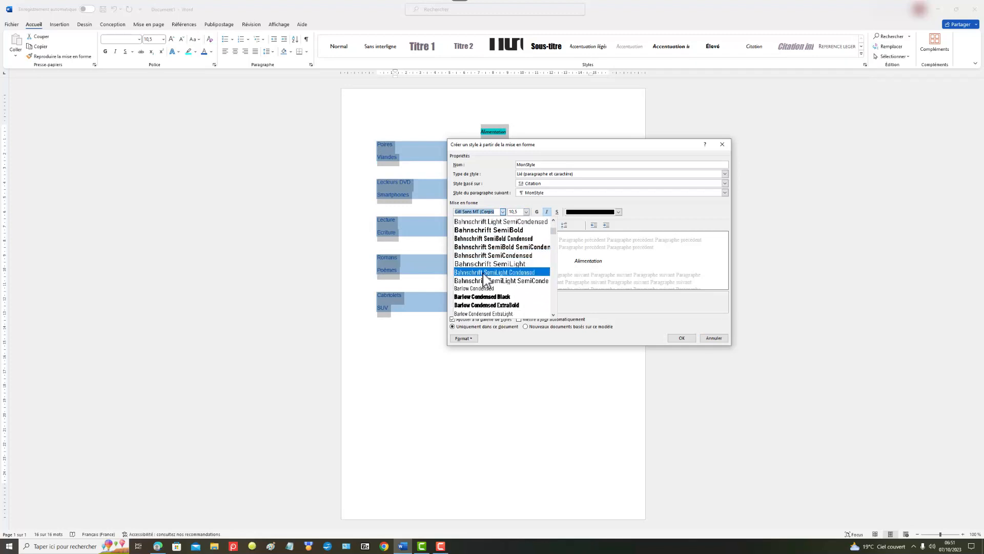
{"action": "scroll", "coordinate": [487, 277], "scroll_direction": "down", "scroll_amount": 2}
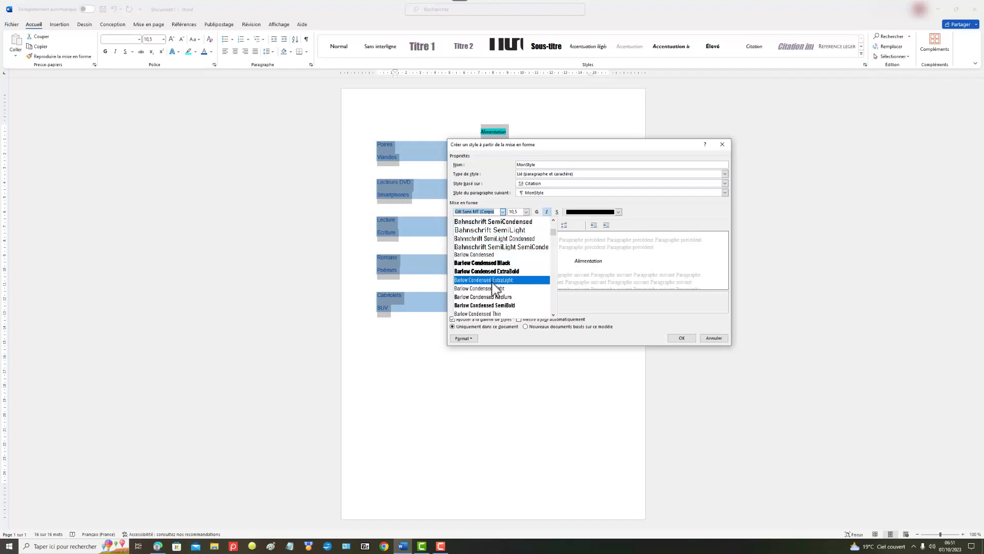
{"action": "scroll", "coordinate": [502, 282], "scroll_direction": "down", "scroll_amount": 2}
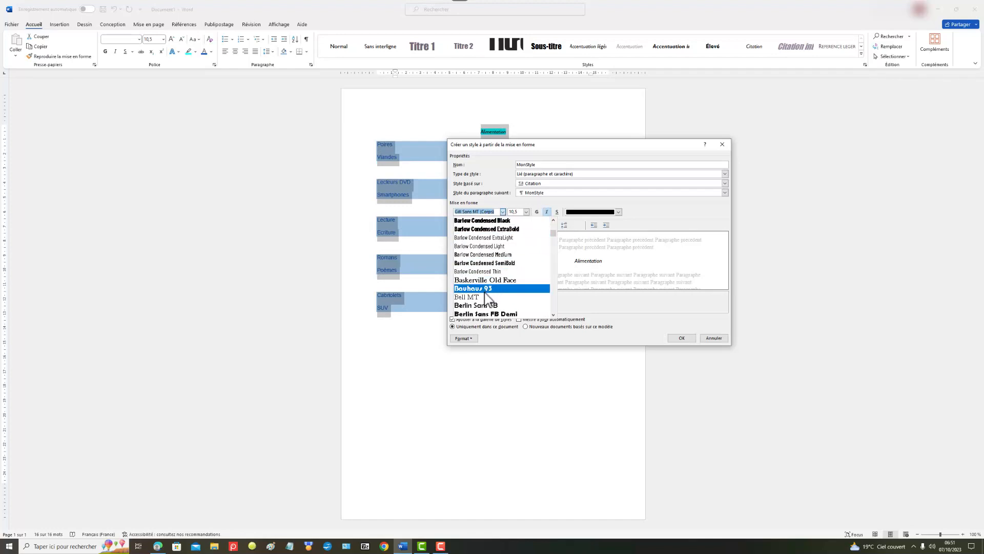
{"action": "scroll", "coordinate": [487, 292], "scroll_direction": "down", "scroll_amount": 2}
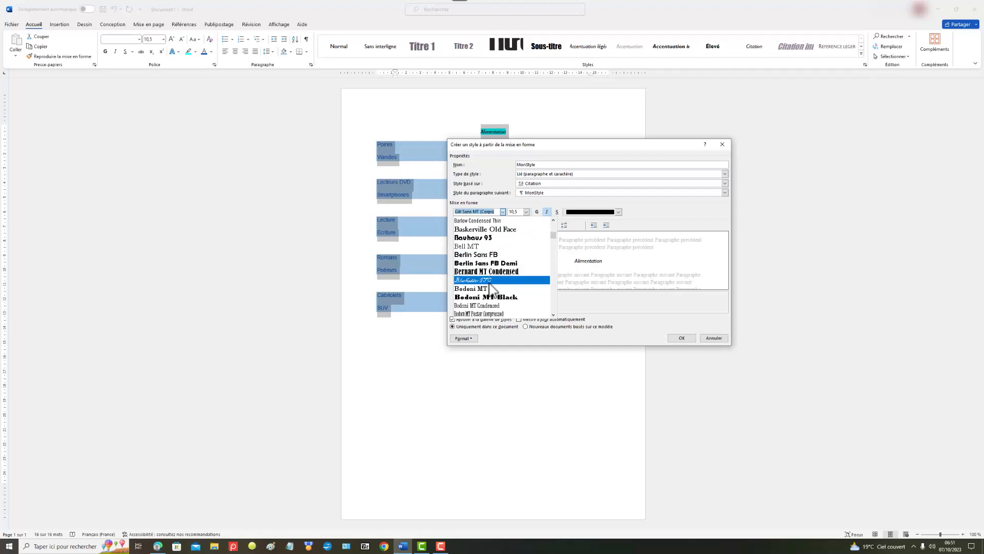
{"action": "scroll", "coordinate": [493, 290], "scroll_direction": "down", "scroll_amount": 2}
{"action": "left_click", "coordinate": [492, 285]}
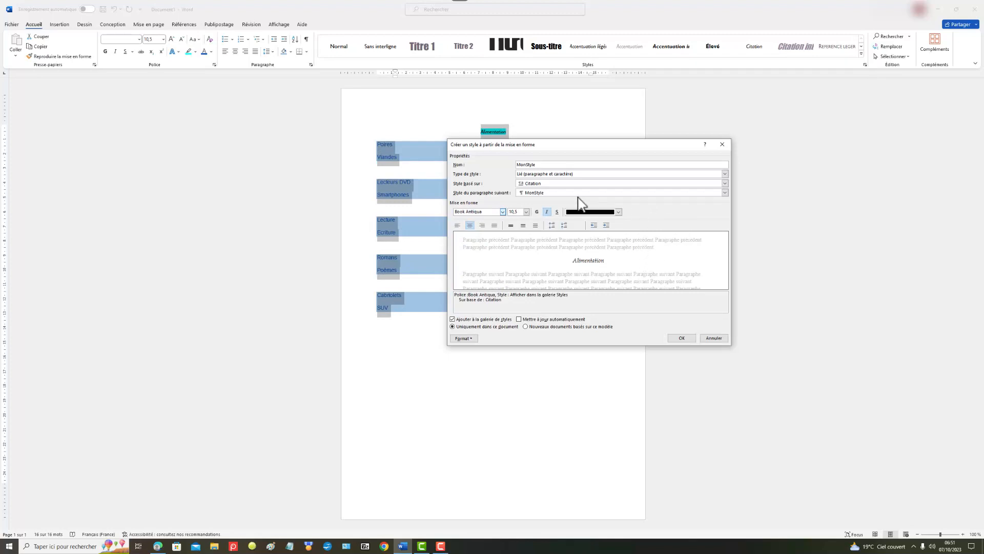
{"action": "left_click", "coordinate": [619, 212]}
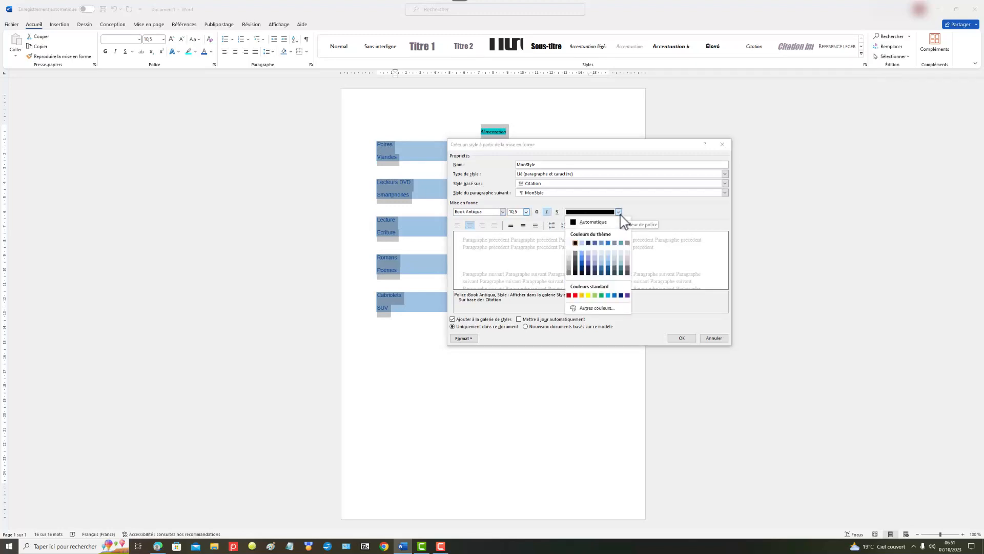
{"action": "left_click", "coordinate": [628, 295]}
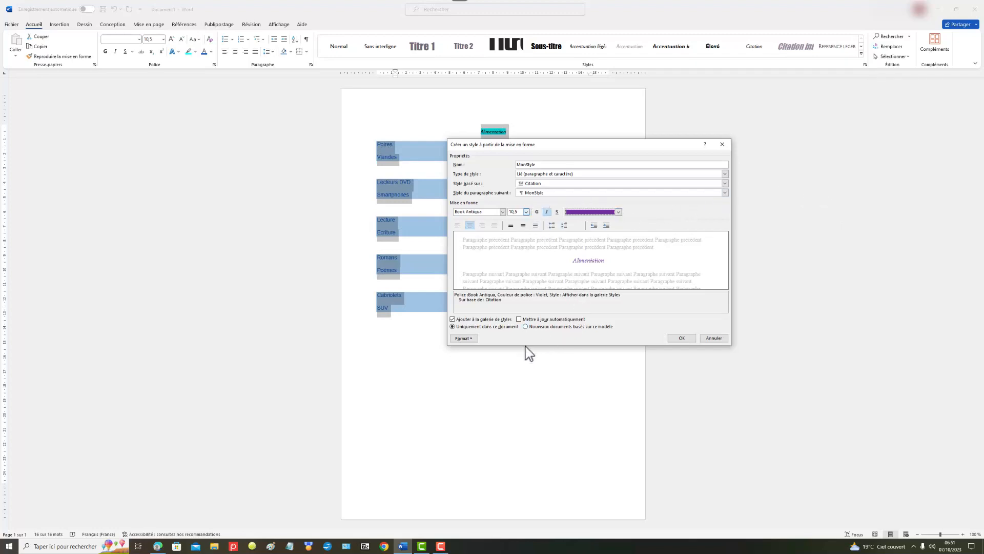
Step: Add a gradient text fill to MonStyle through the text effects and create the style on the selected list
{"action": "left_click", "coordinate": [467, 339]}
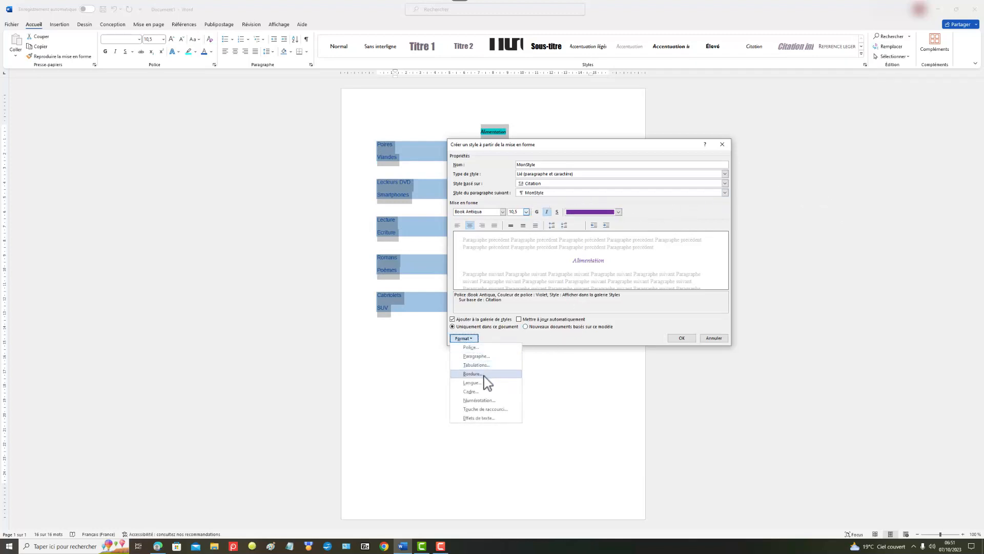
{"action": "left_click", "coordinate": [492, 418]}
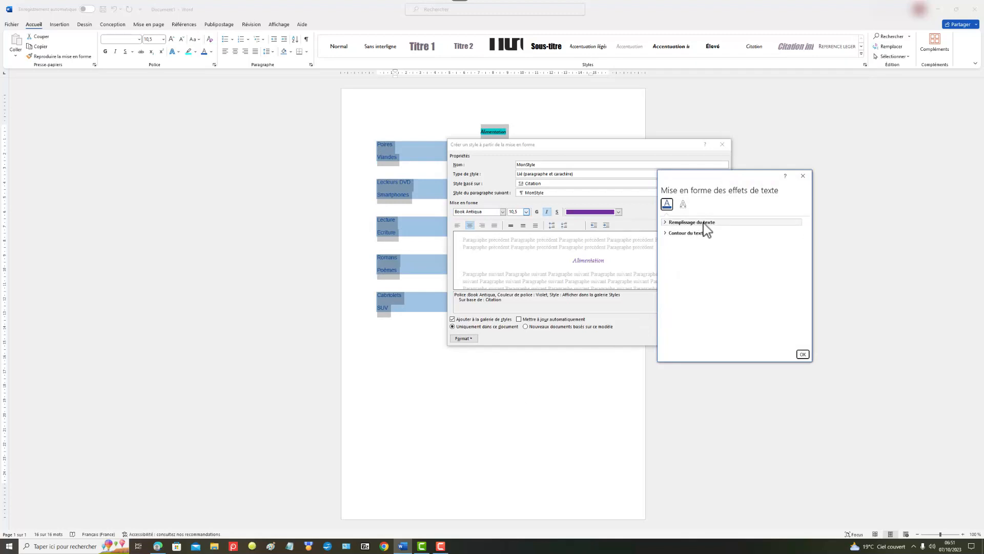
{"action": "left_click", "coordinate": [703, 223]}
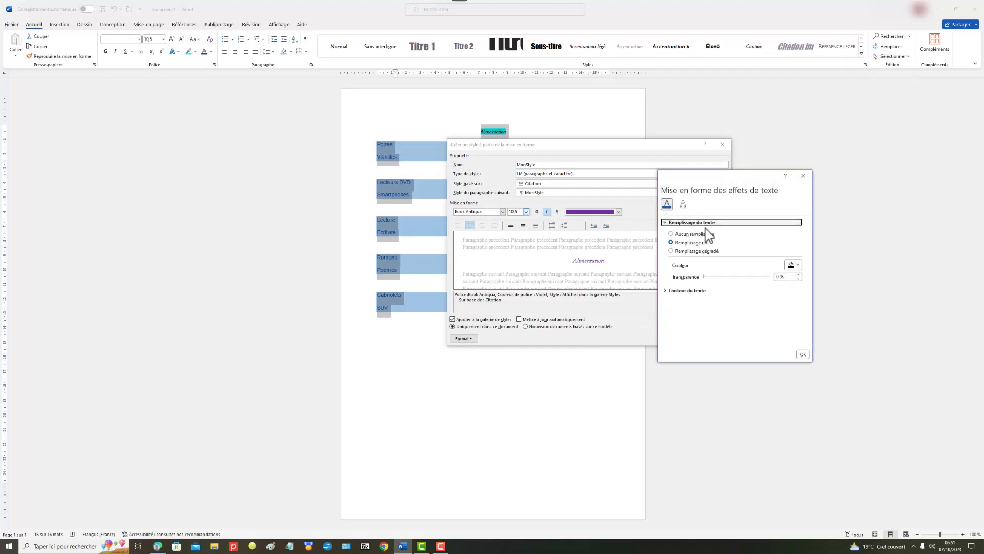
{"action": "left_click", "coordinate": [672, 251]}
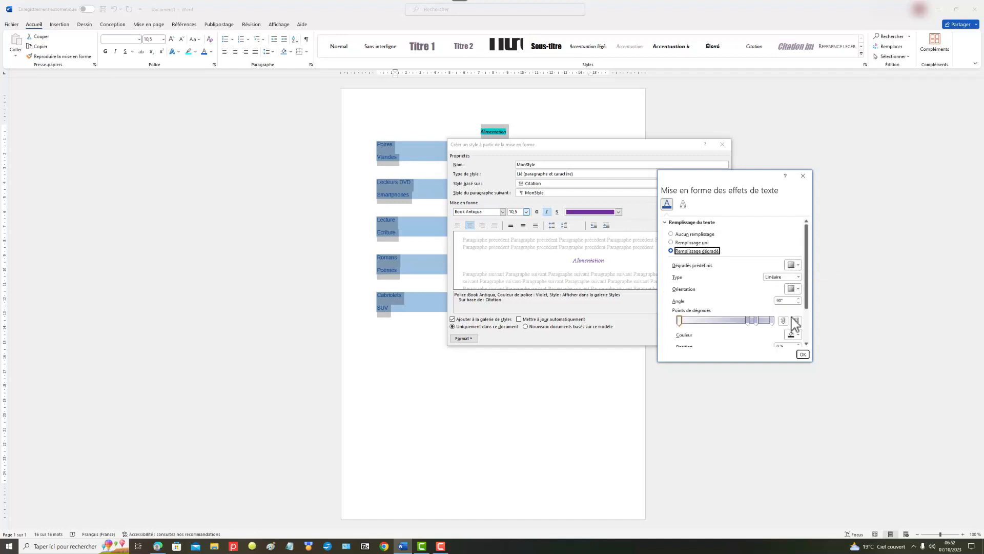
{"action": "left_click", "coordinate": [802, 354]}
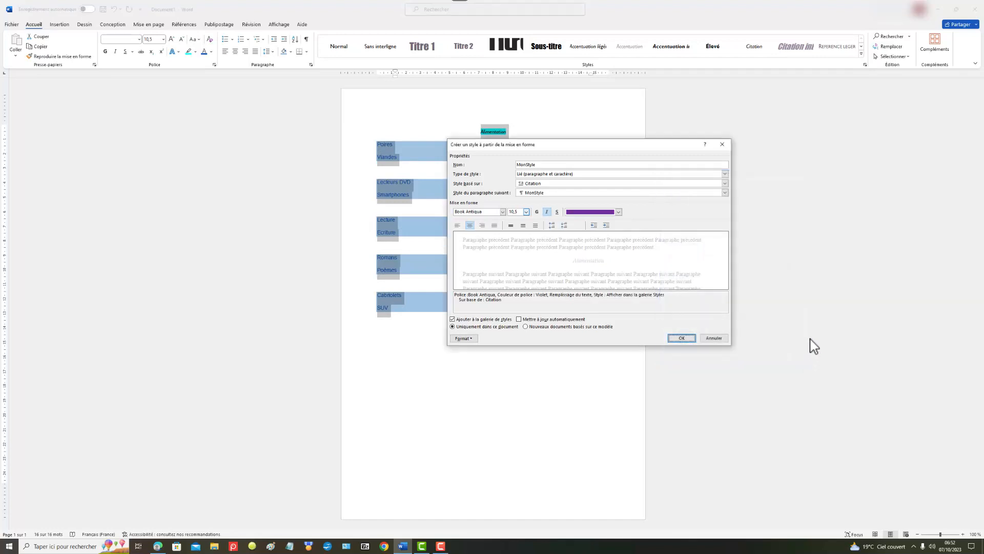
{"action": "left_click", "coordinate": [682, 338]}
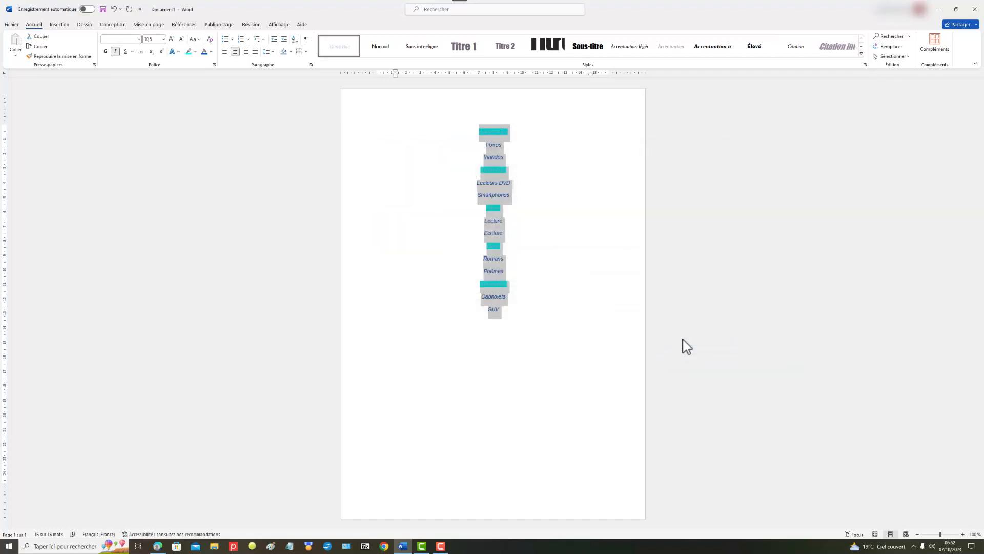
{"action": "left_click", "coordinate": [590, 251]}
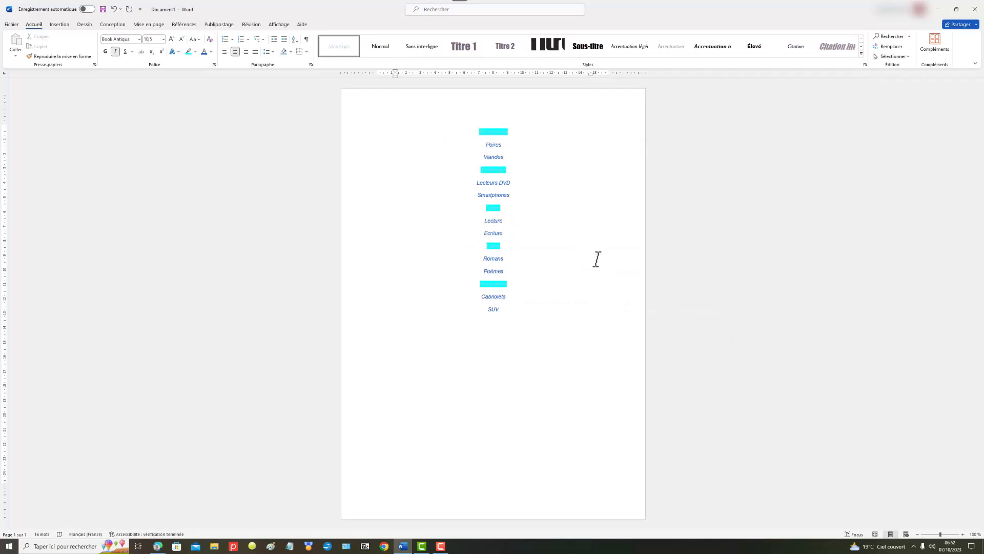